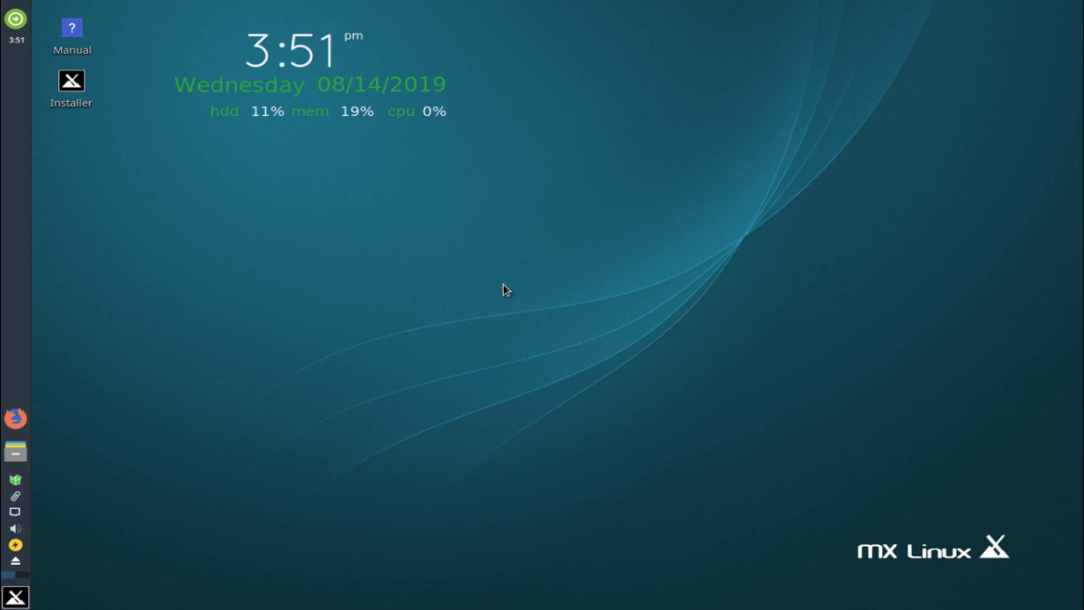
# Open the Task Manager from the applications menu, reposition its window, then close it
pyautogui.moveTo(507, 286); pyautogui.dragTo(578, 413)
pyautogui.moveTo(494, 241); pyautogui.dragTo(650, 383)
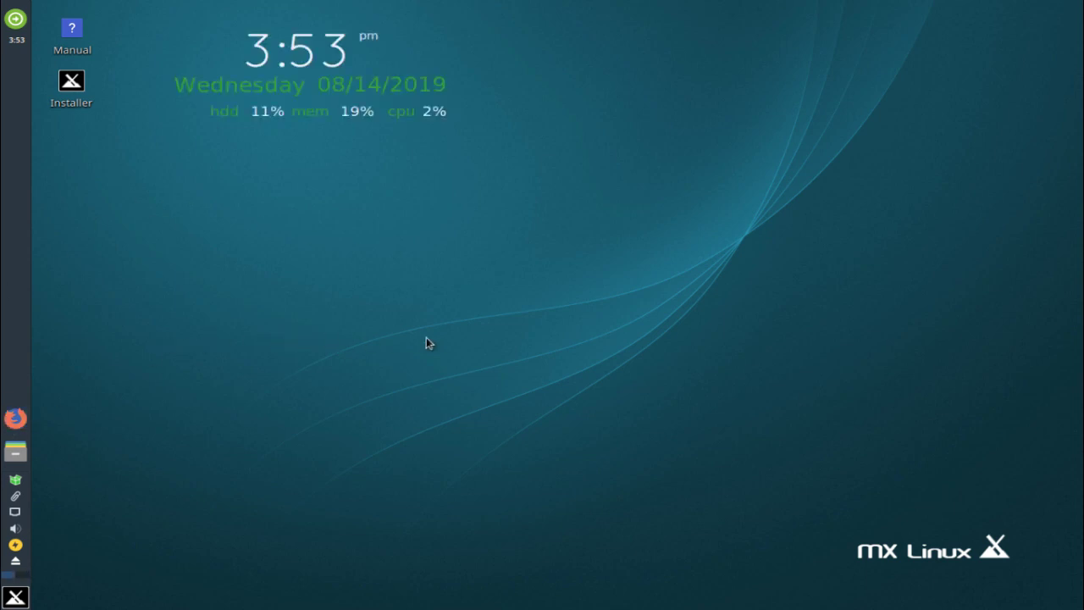
pyautogui.click(17, 597)
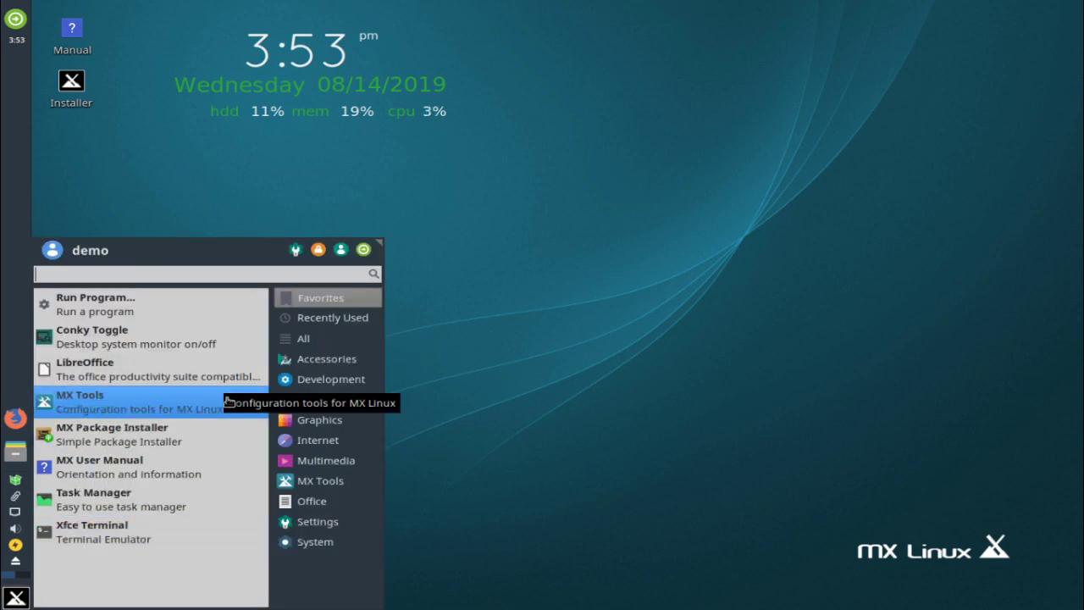
pyautogui.click(188, 511)
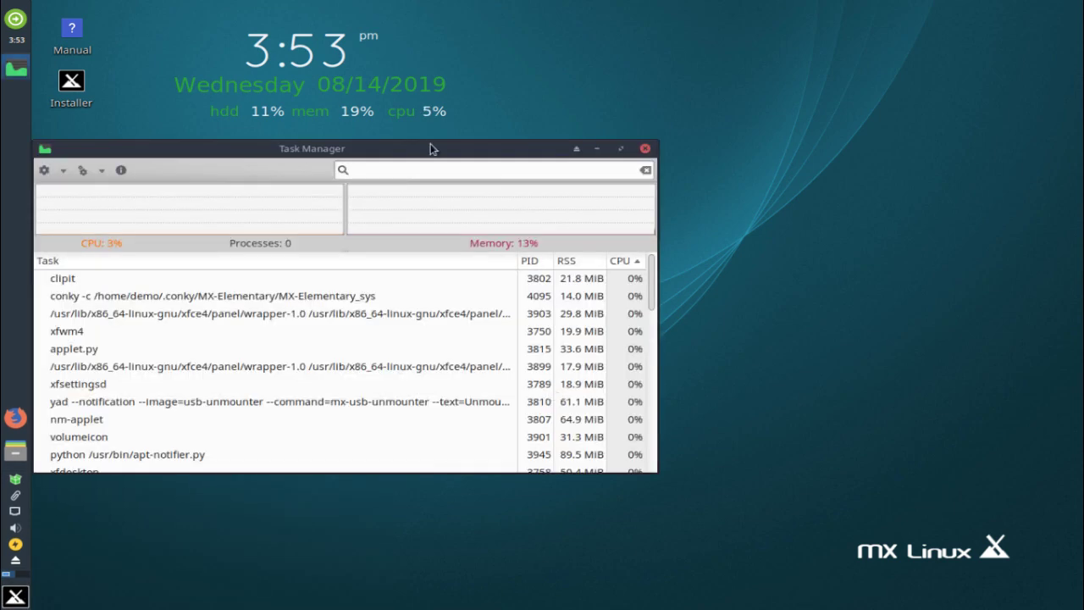
pyautogui.moveTo(430, 144); pyautogui.dragTo(593, 161)
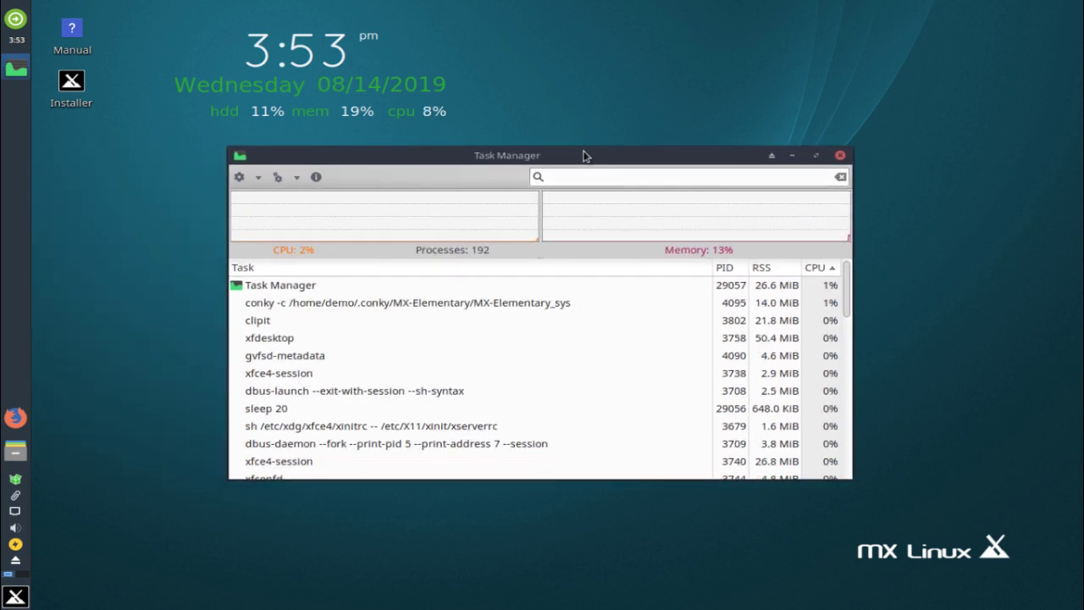
pyautogui.moveTo(583, 156); pyautogui.dragTo(568, 174)
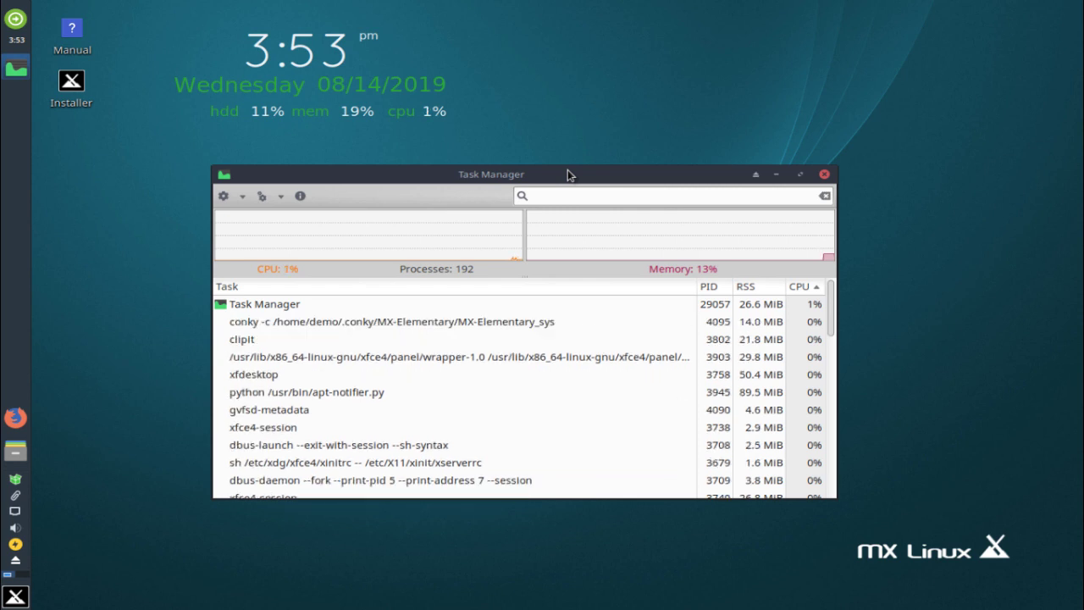
pyautogui.click(824, 175)
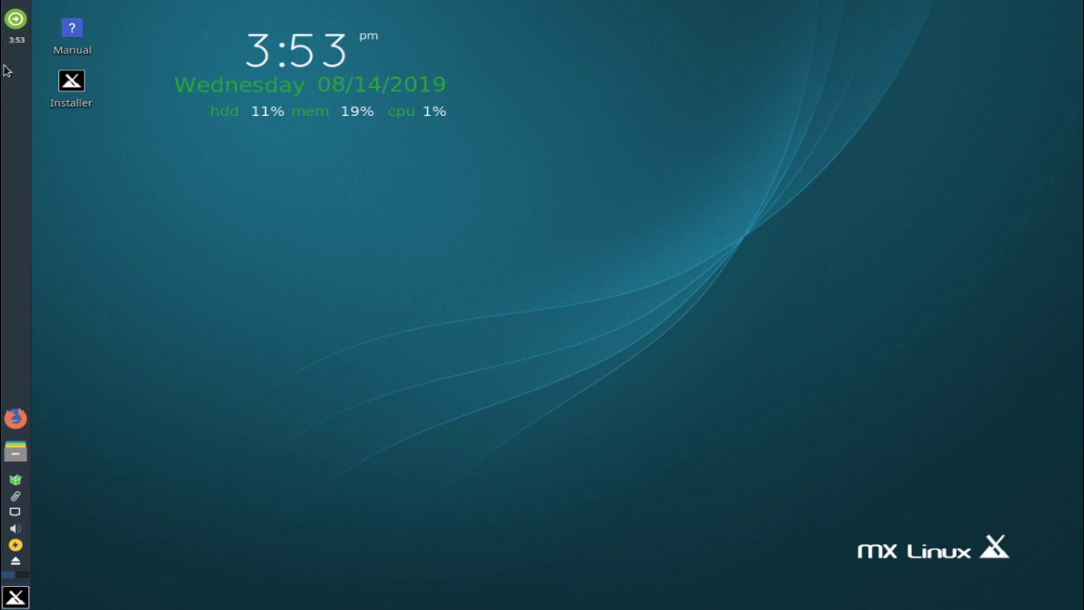
# Dismiss the log-out options, then open the file manager, move it up-left and close it
pyautogui.click(16, 19)
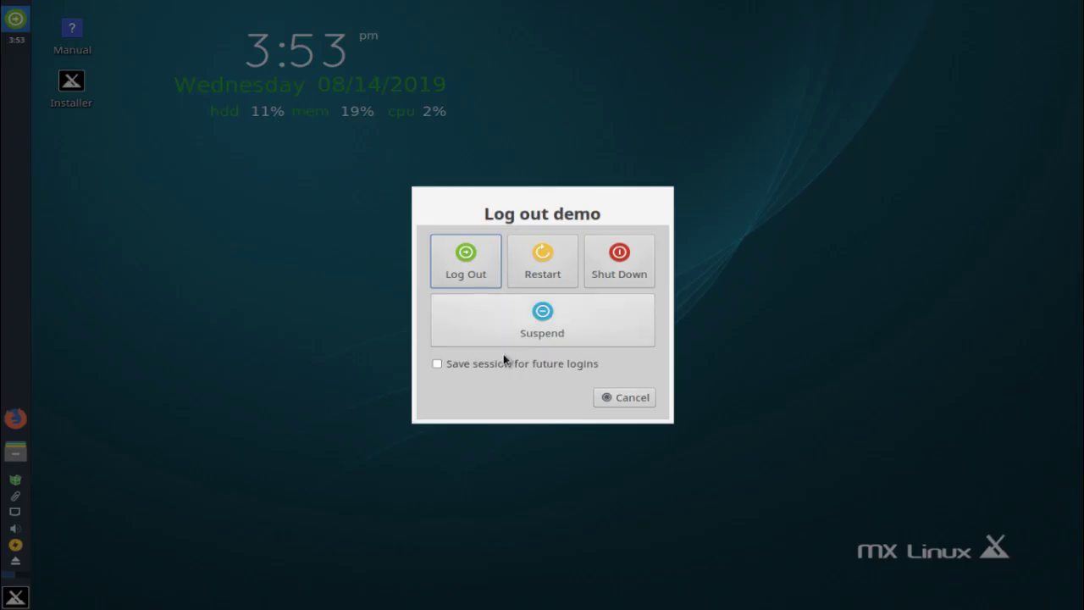
pyautogui.click(609, 398)
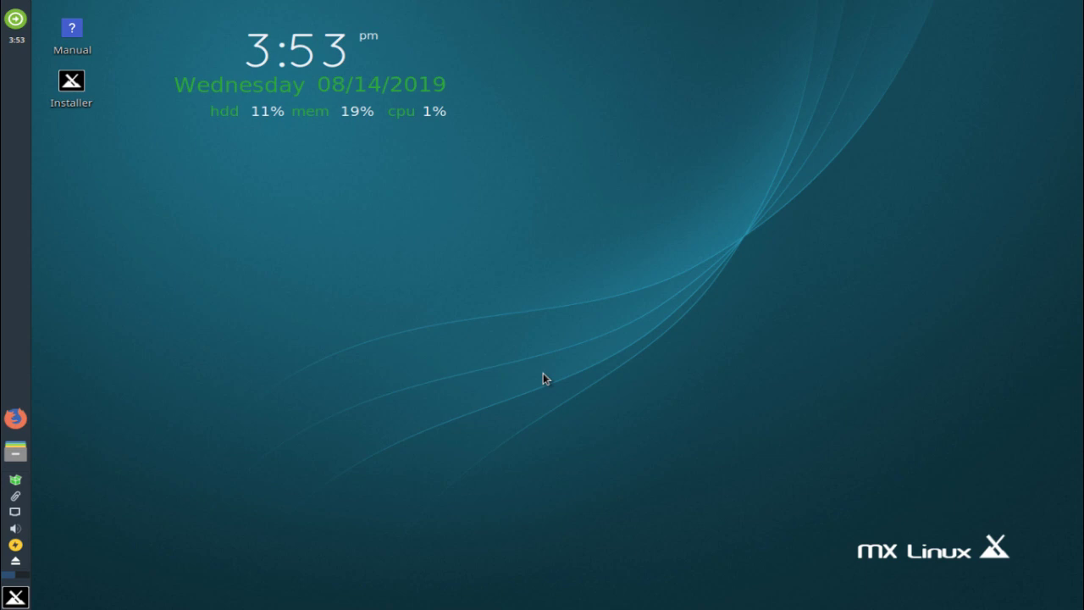
pyautogui.click(15, 450)
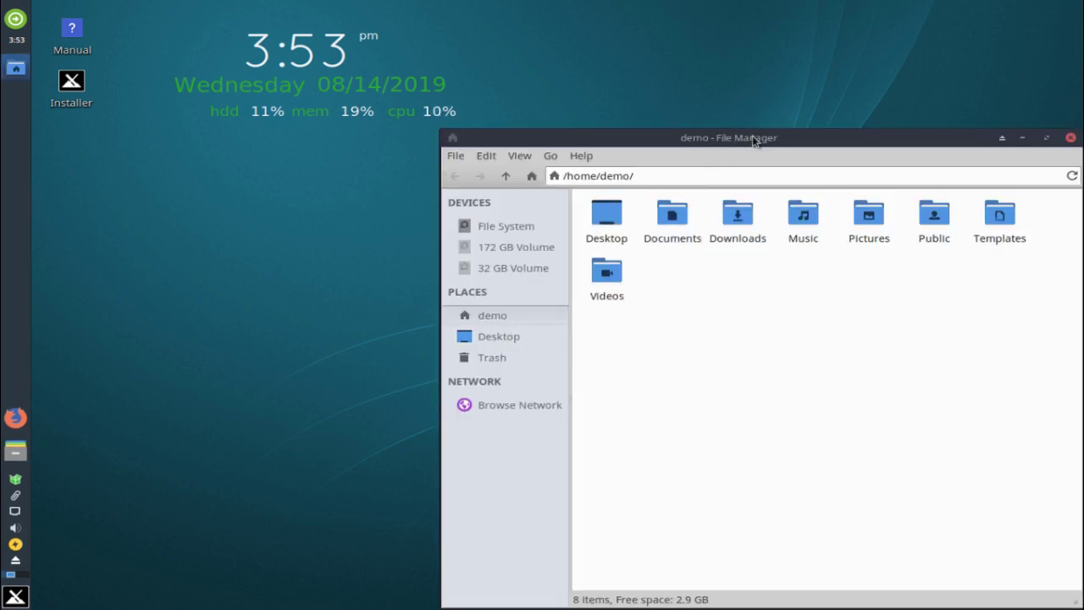
pyautogui.moveTo(757, 138); pyautogui.dragTo(440, 107)
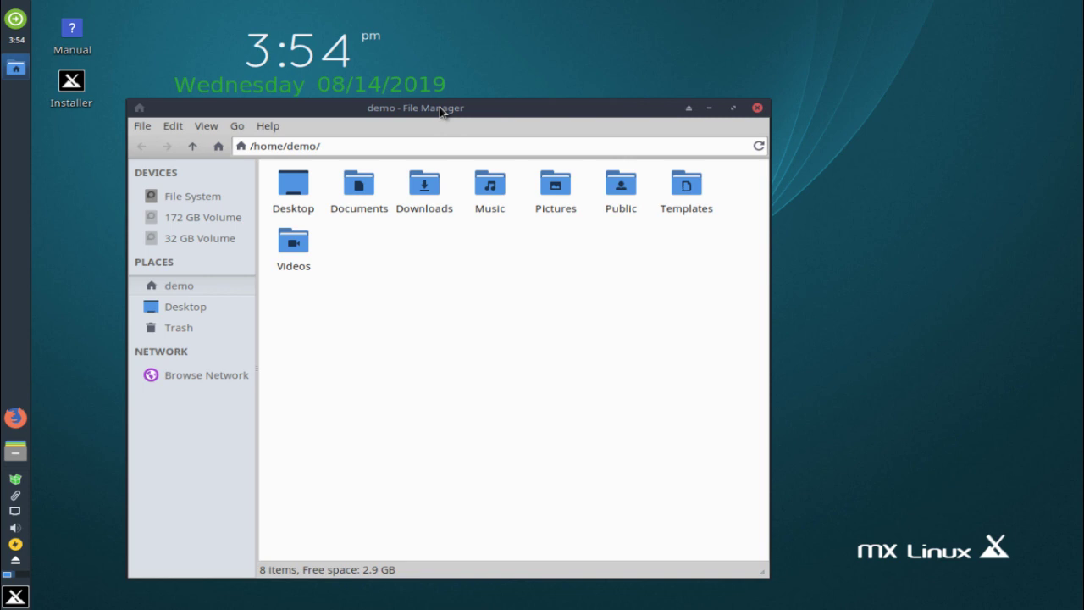
pyautogui.click(757, 109)
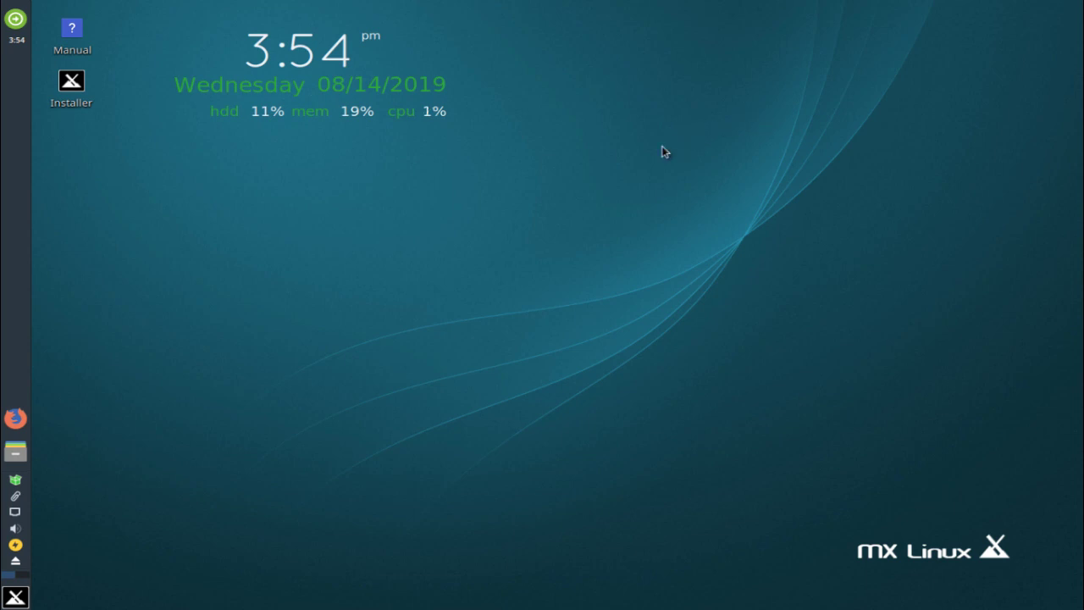
# Launch MX Package Installer from the applications menu and authenticate with the administrative password
pyautogui.click(26, 598)
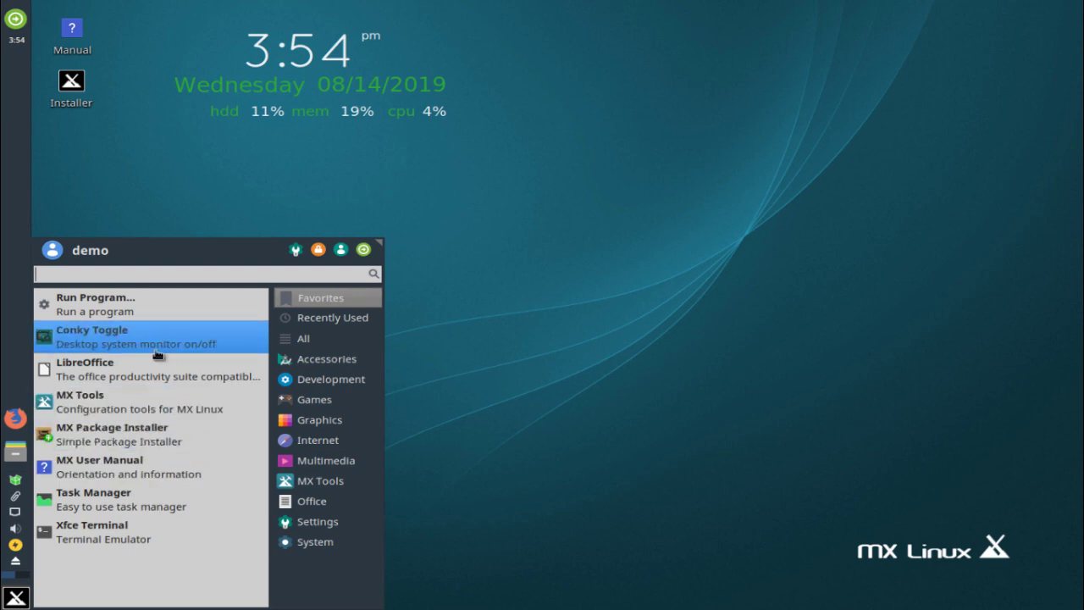
pyautogui.click(148, 441)
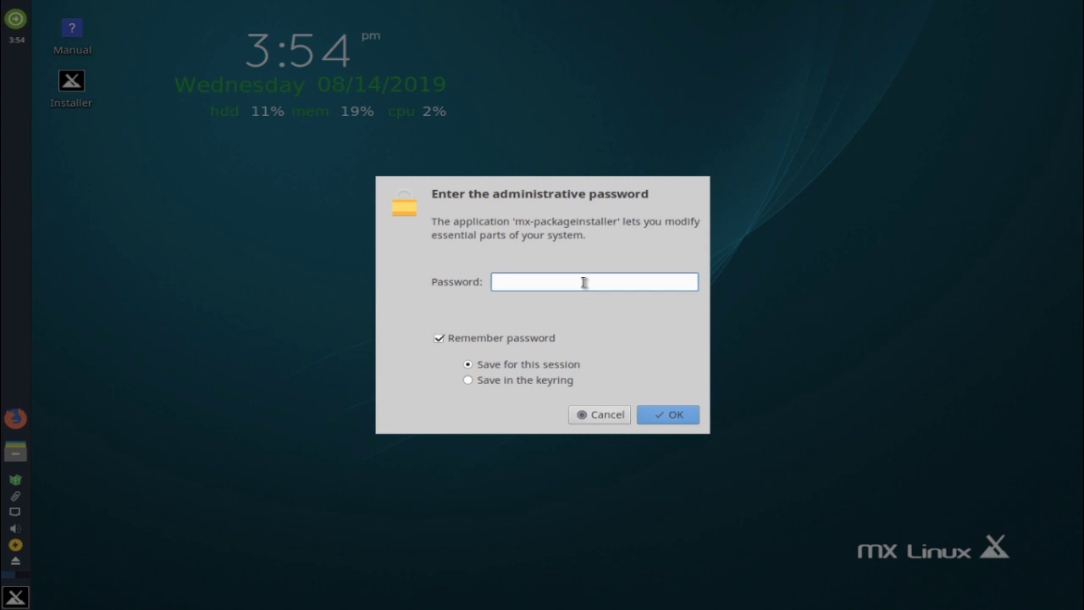
pyautogui.write('*')
pyautogui.press('BackSpace')
pyautogui.write('****')
pyautogui.press('Return')
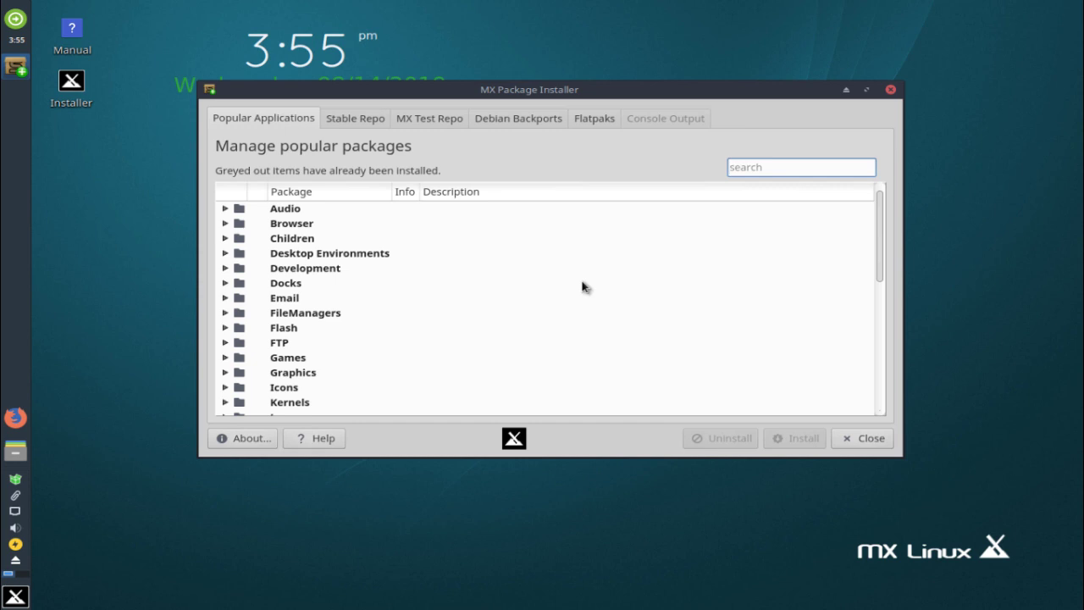
# Maximize the installer, expand the Browser category and select the Waterfox package
pyautogui.click(866, 89)
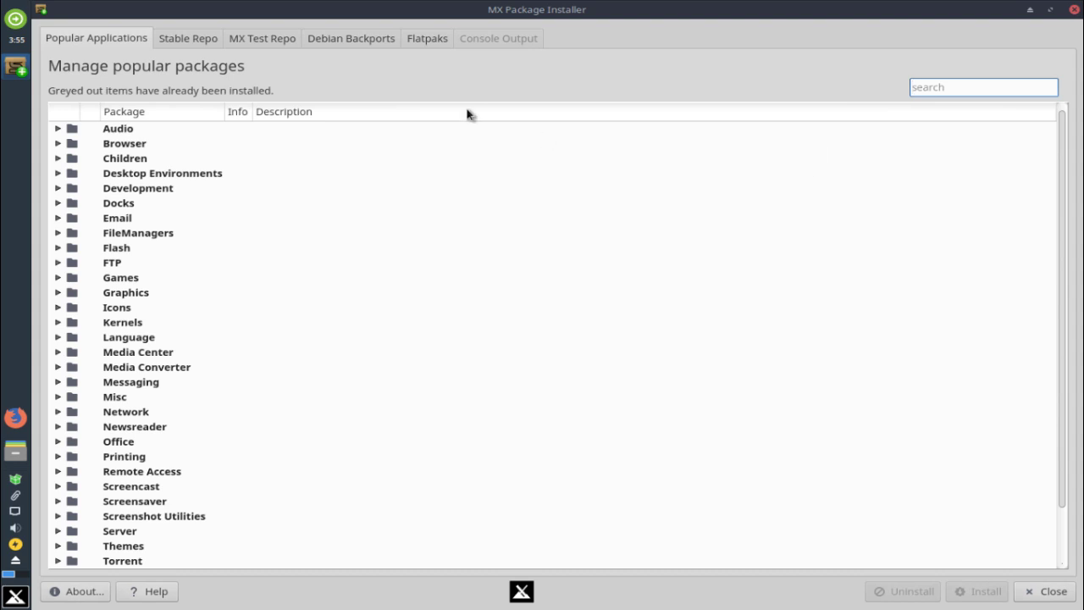
pyautogui.click(57, 144)
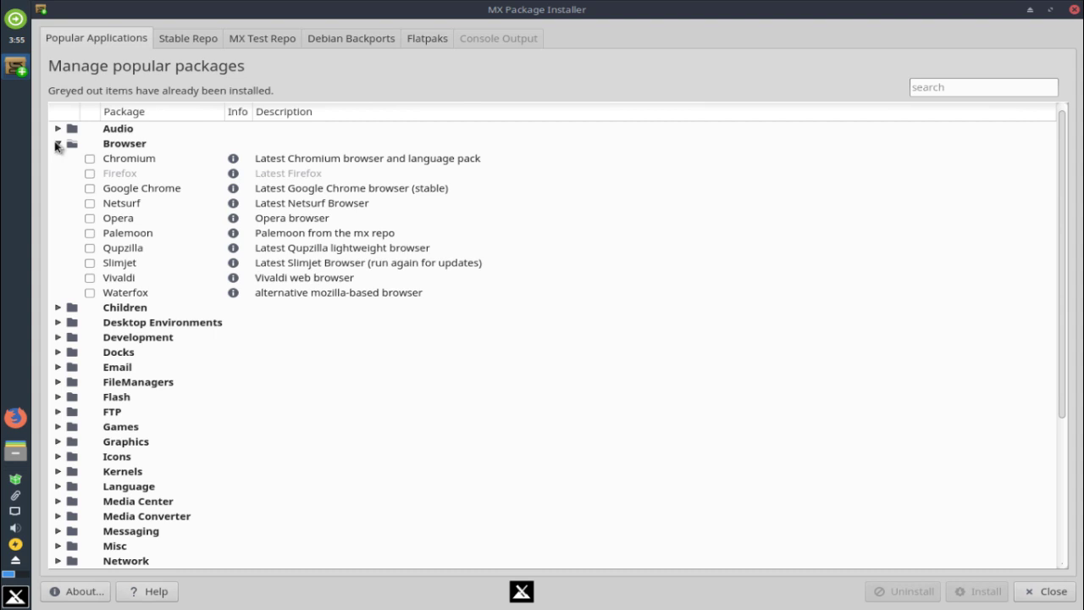
pyautogui.click(57, 144)
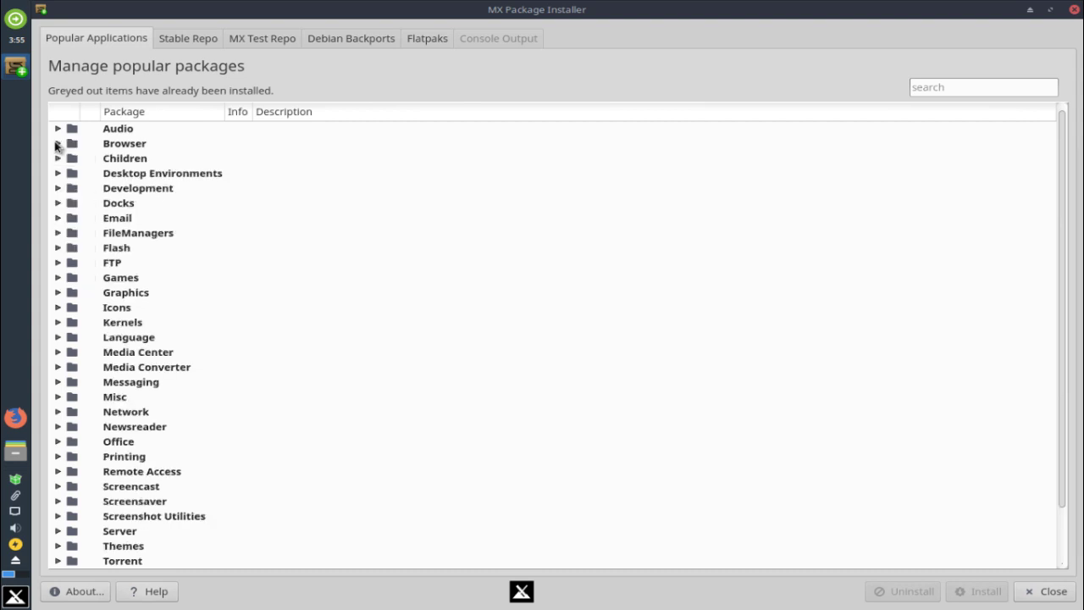
pyautogui.click(57, 144)
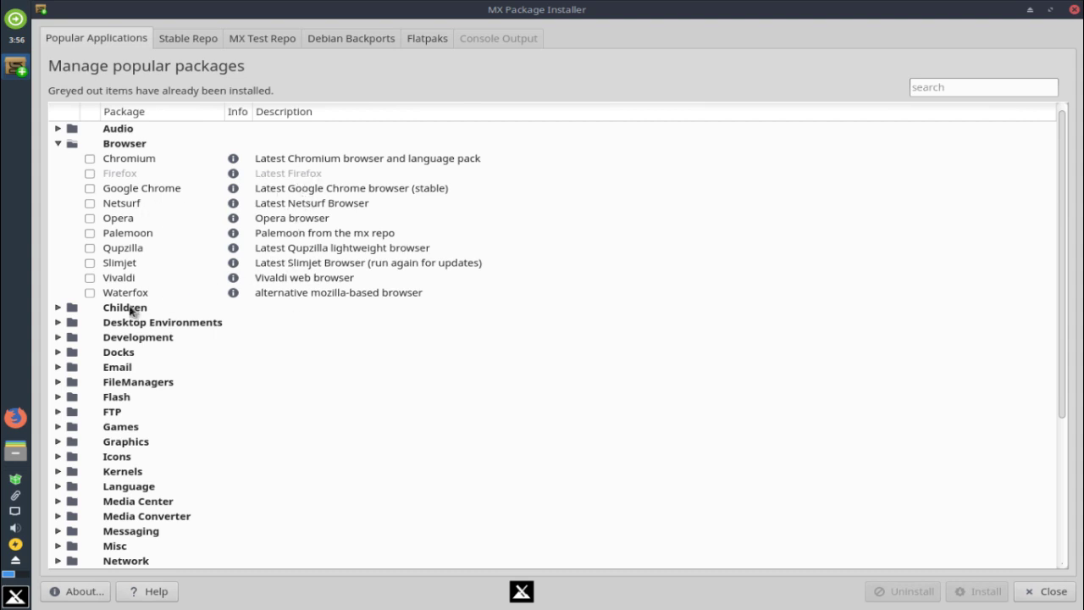
pyautogui.click(188, 297)
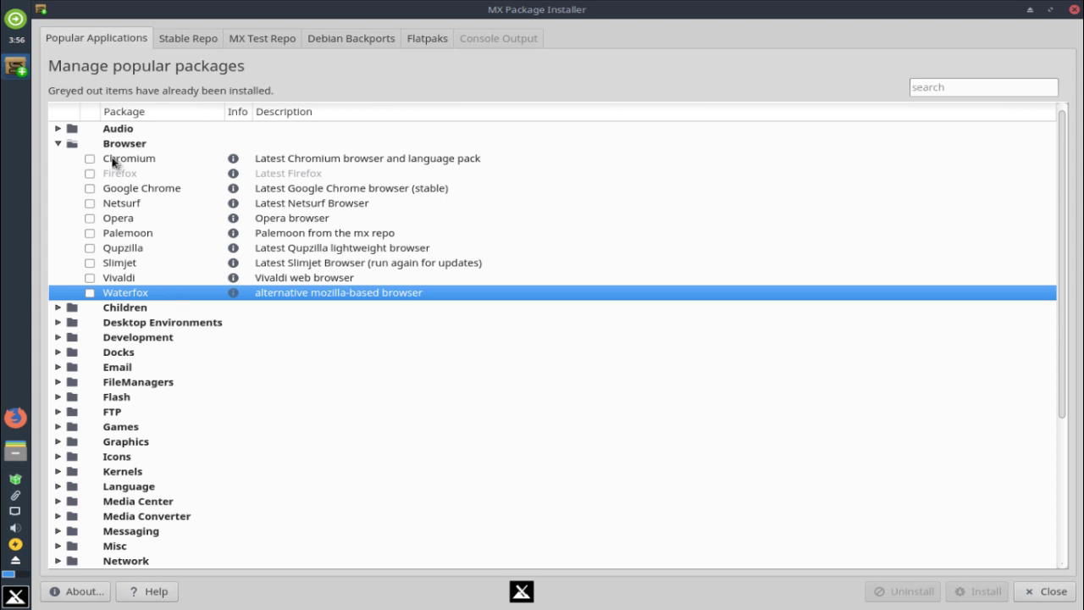
# Collapse Browser, expand Children to look at the Scratch package, then collapse it
pyautogui.click(59, 146)
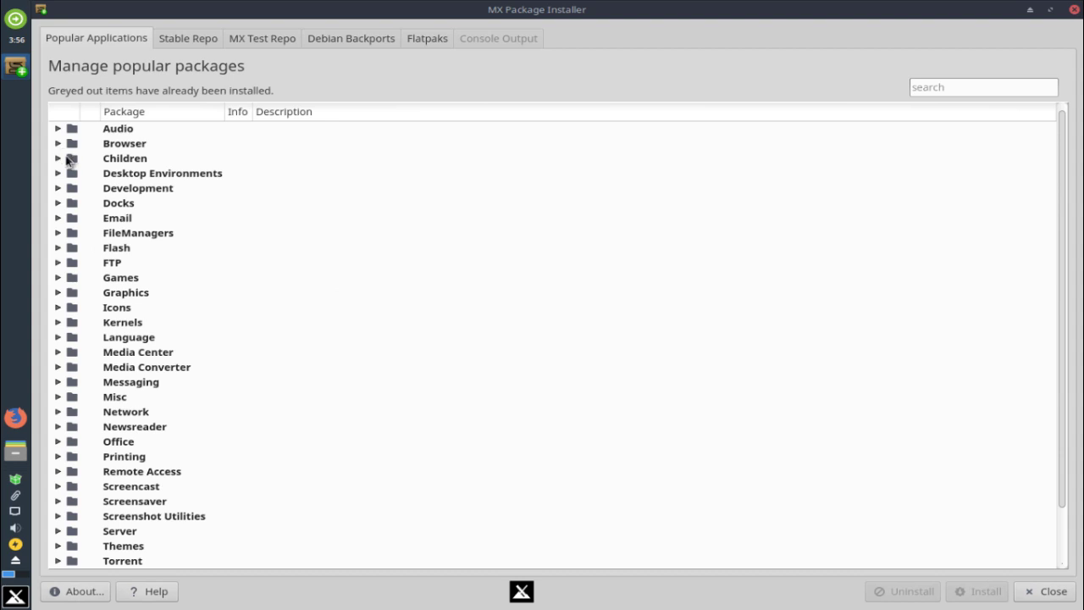
pyautogui.click(59, 159)
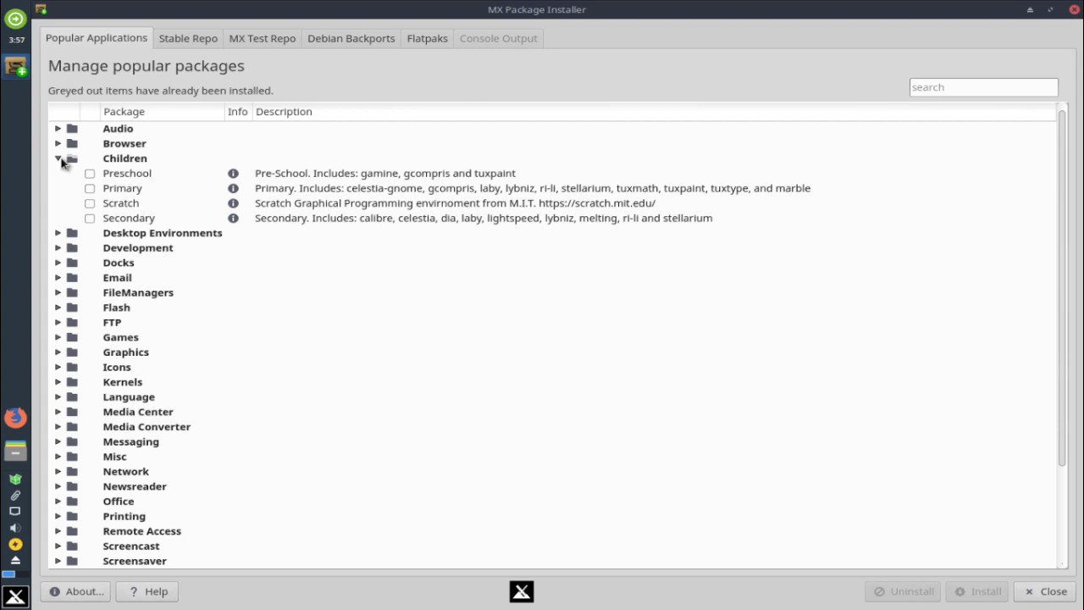
pyautogui.click(140, 207)
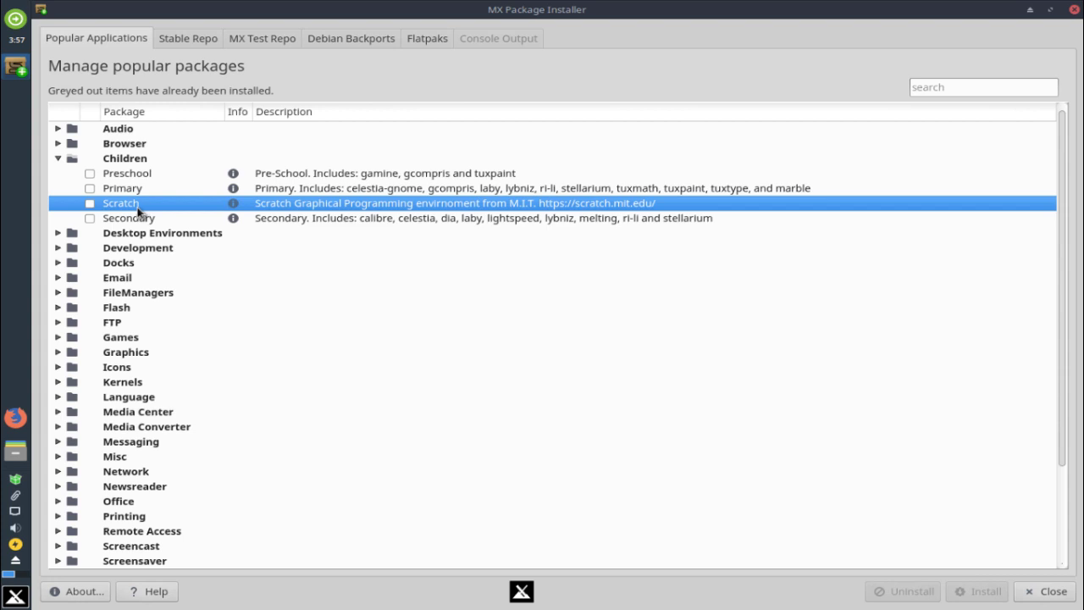
pyautogui.click(58, 159)
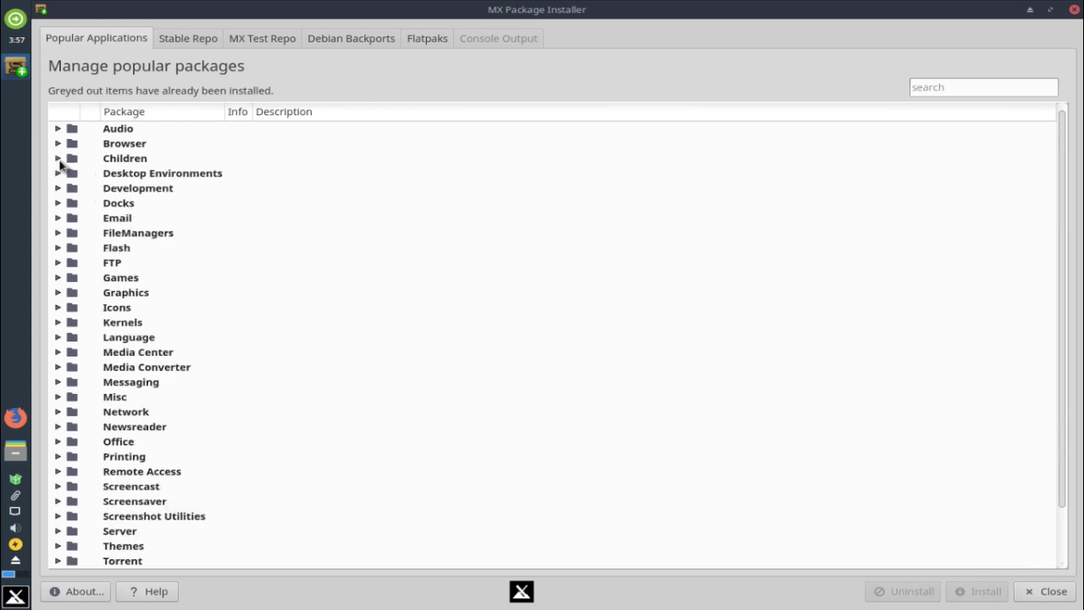
# Review Budgie, Gnome Base, KDE5 Standard, LXDE and MATE under Desktop Environments, then collapse it
pyautogui.click(58, 174)
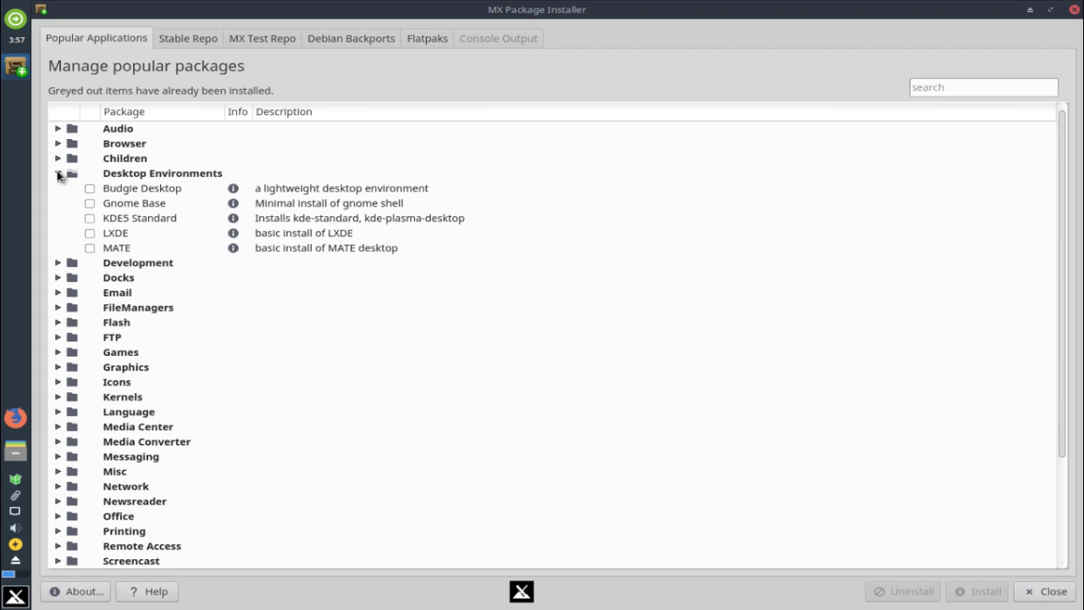
pyautogui.click(156, 196)
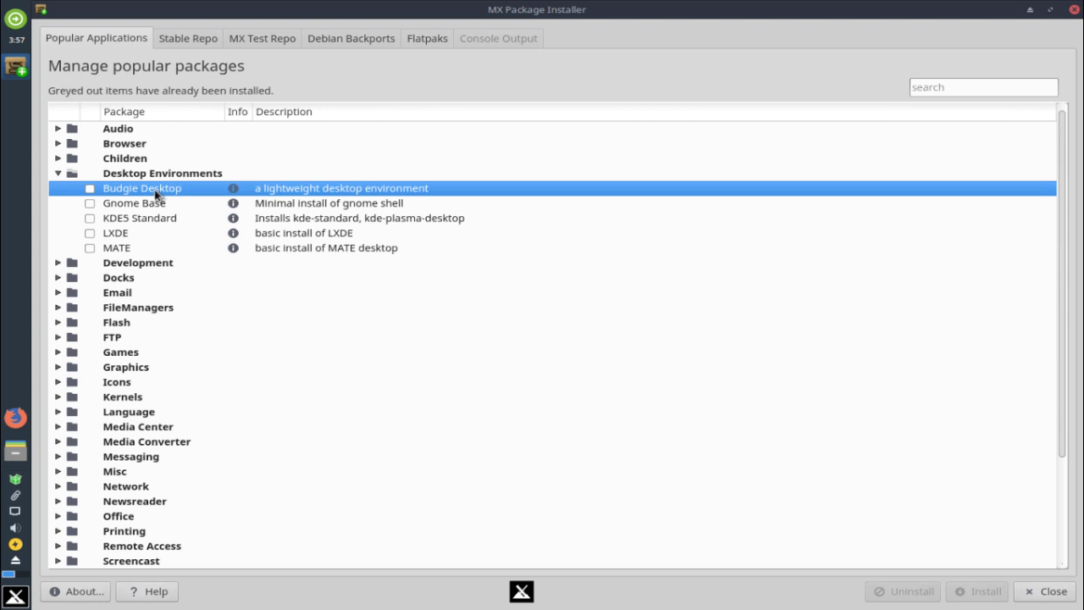
pyautogui.click(127, 207)
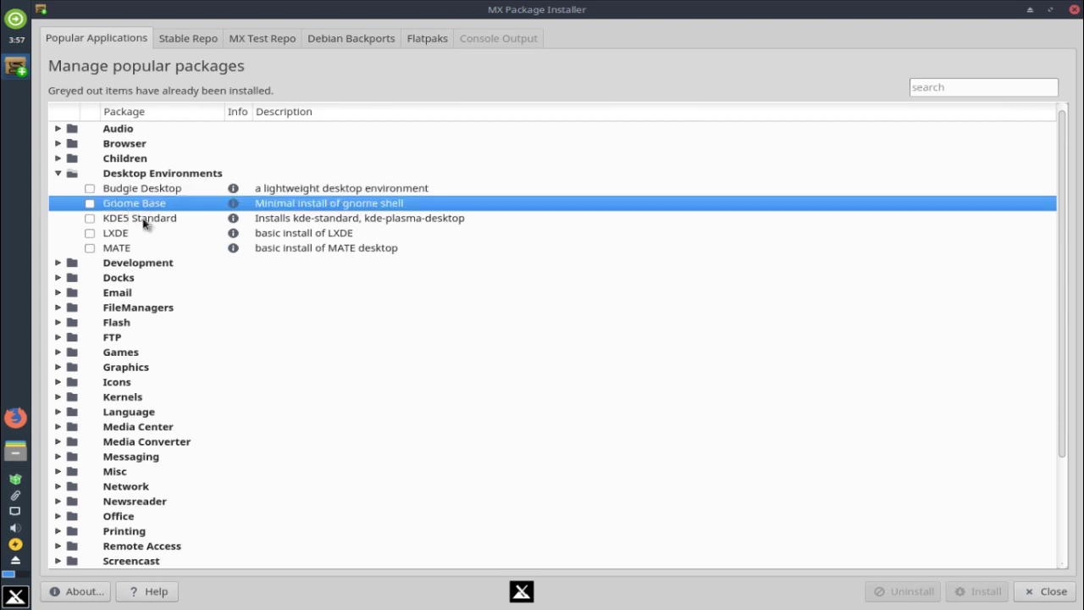
pyautogui.click(144, 221)
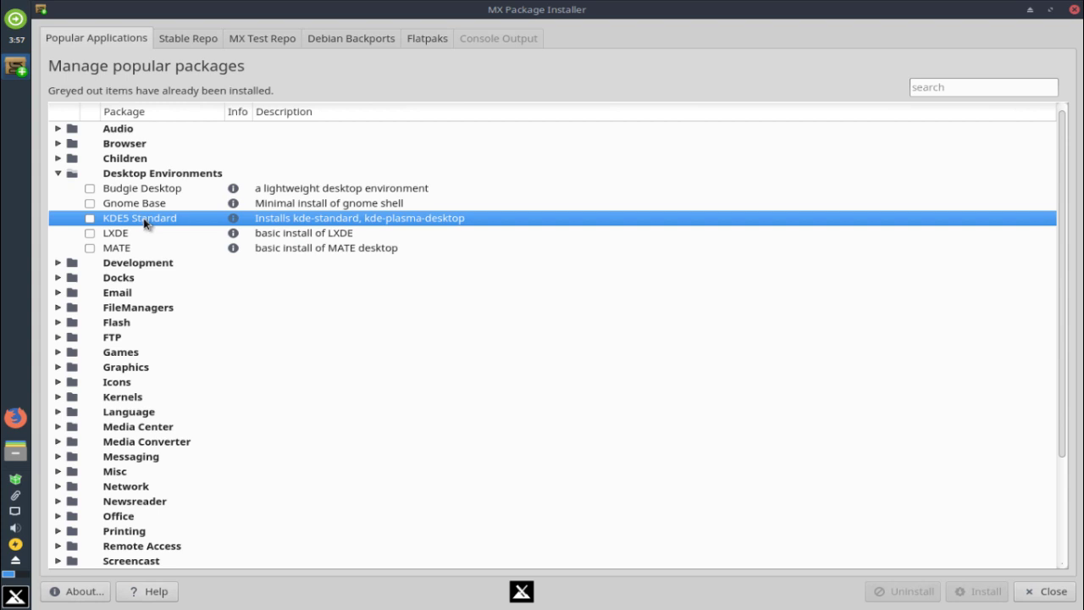
pyautogui.click(144, 238)
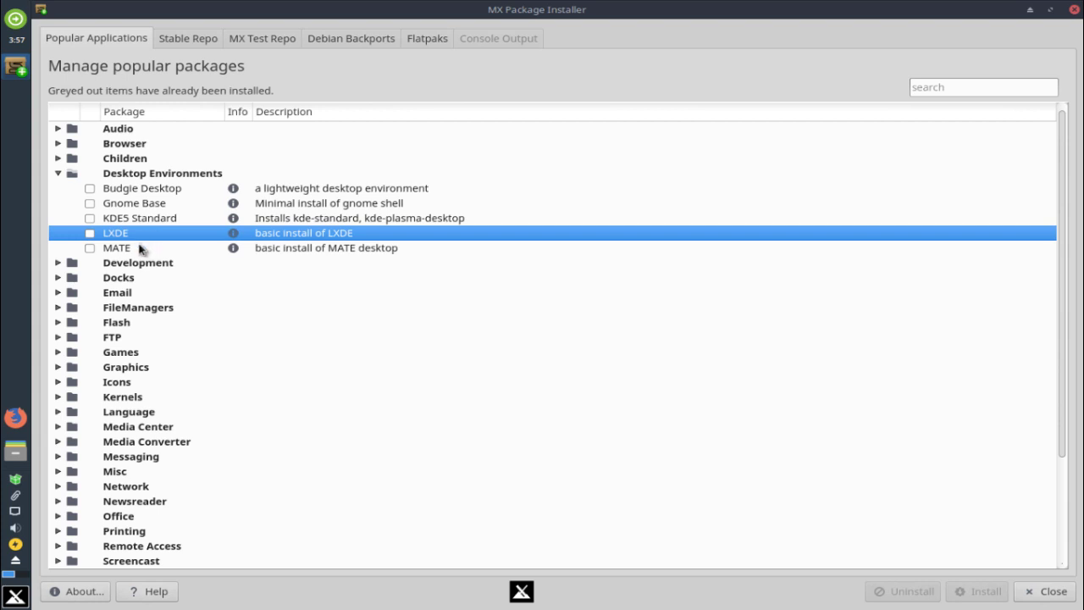
pyautogui.click(140, 256)
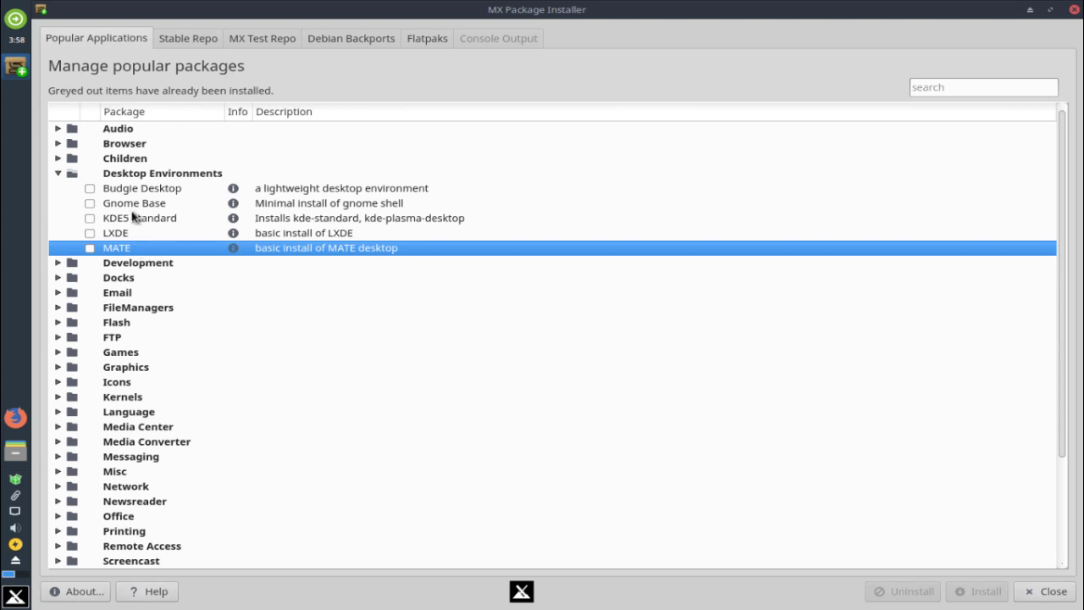
pyautogui.click(64, 174)
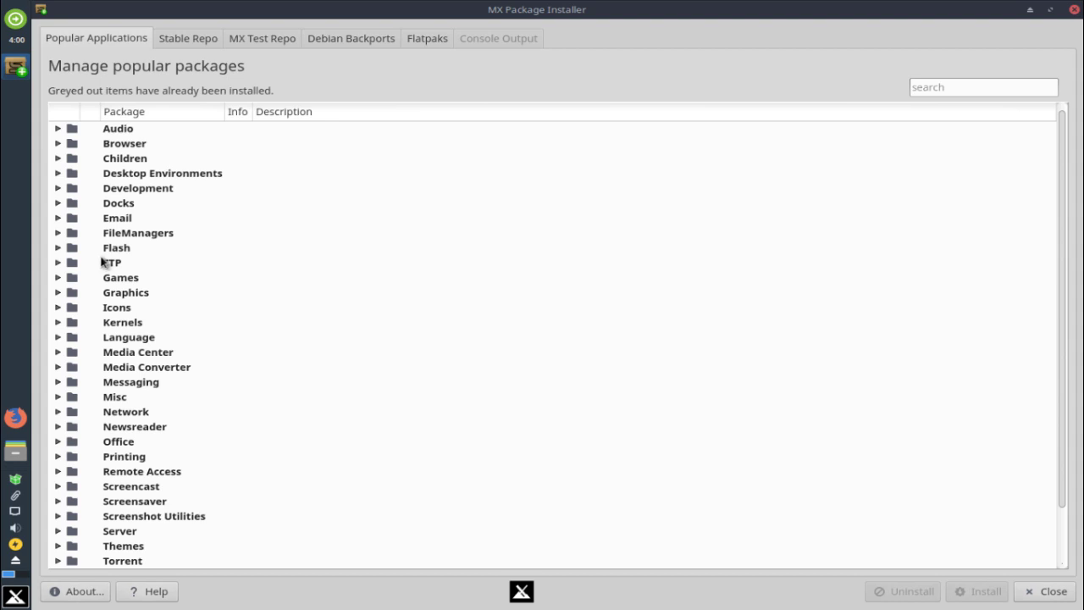
pyautogui.click(58, 323)
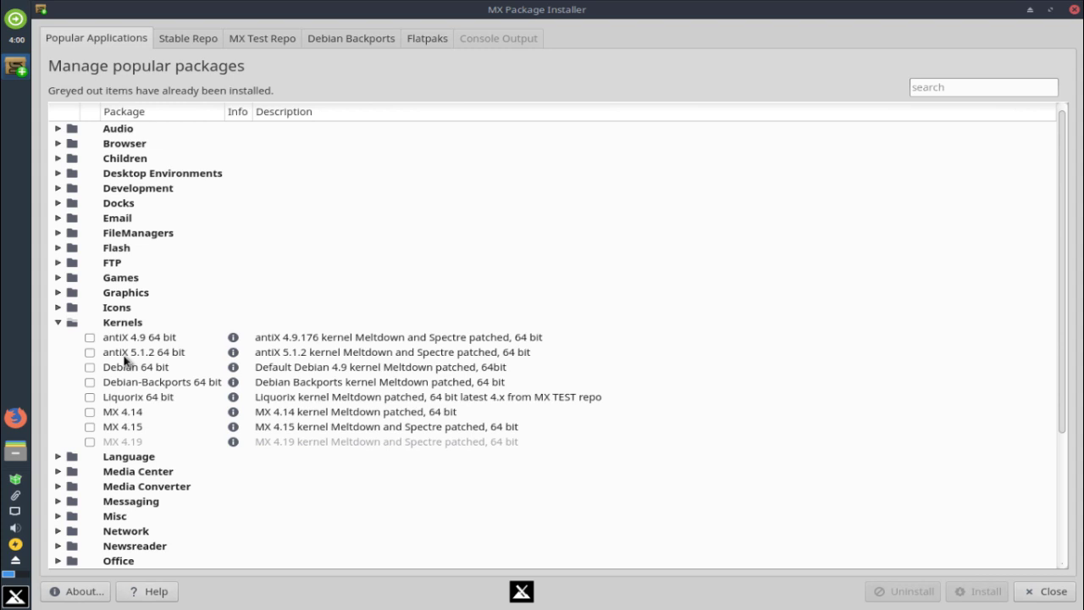
pyautogui.click(154, 342)
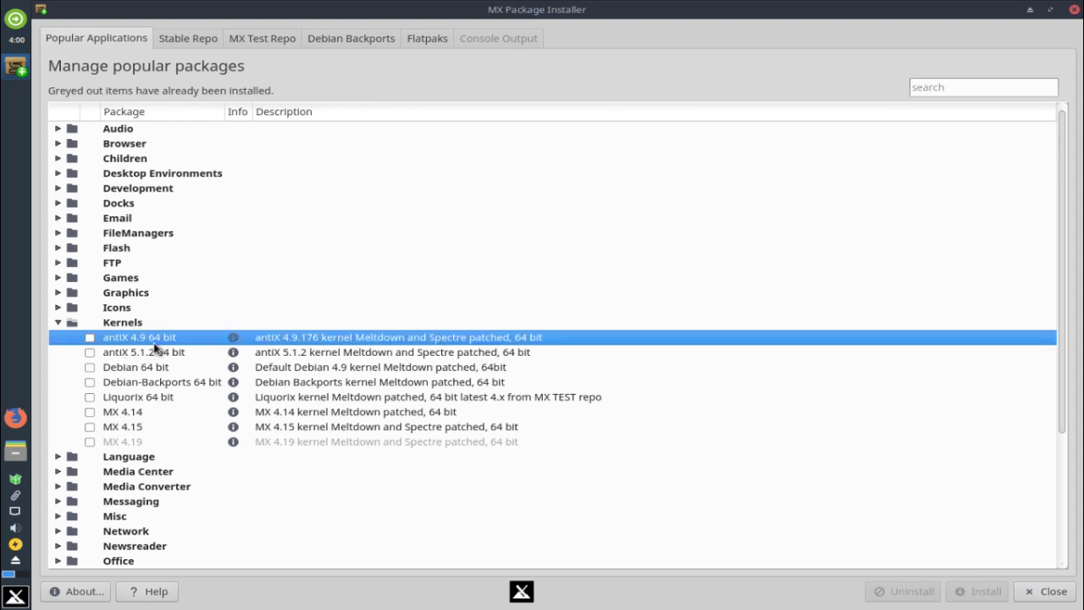
pyautogui.click(157, 354)
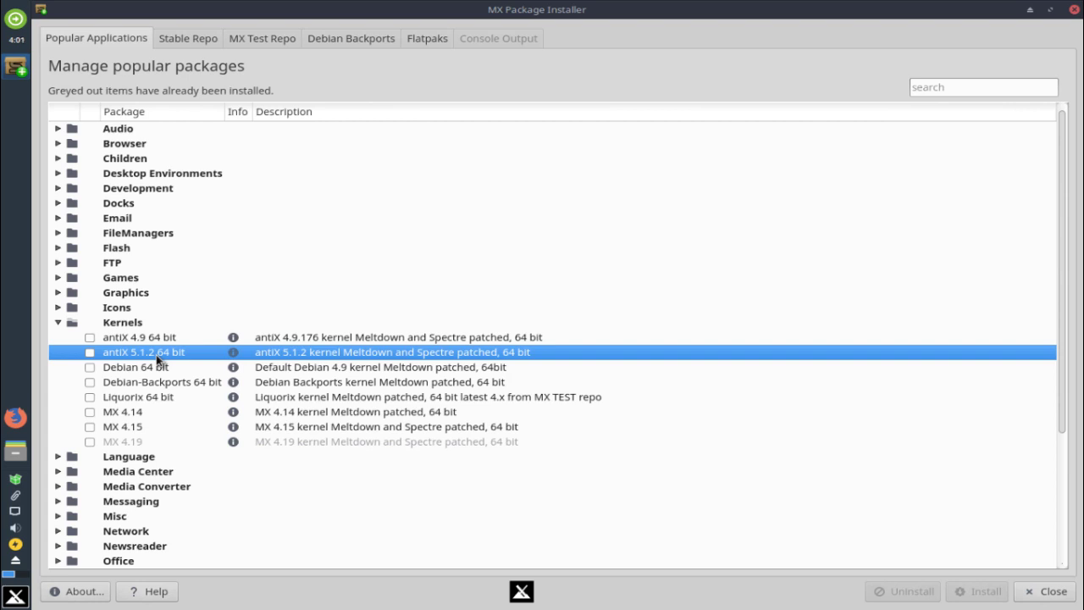
pyautogui.click(203, 390)
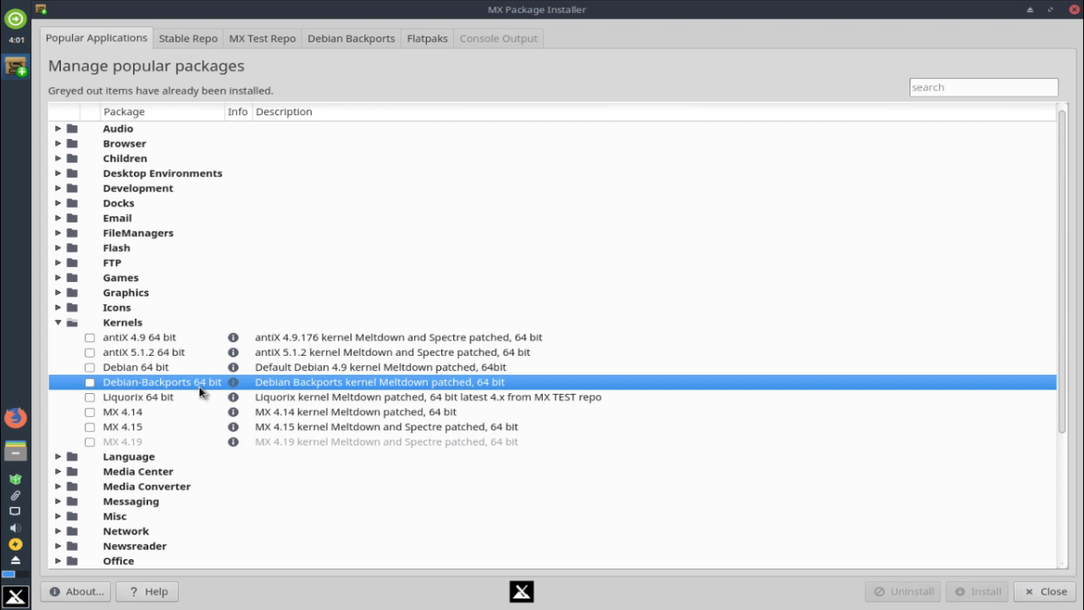
pyautogui.click(59, 323)
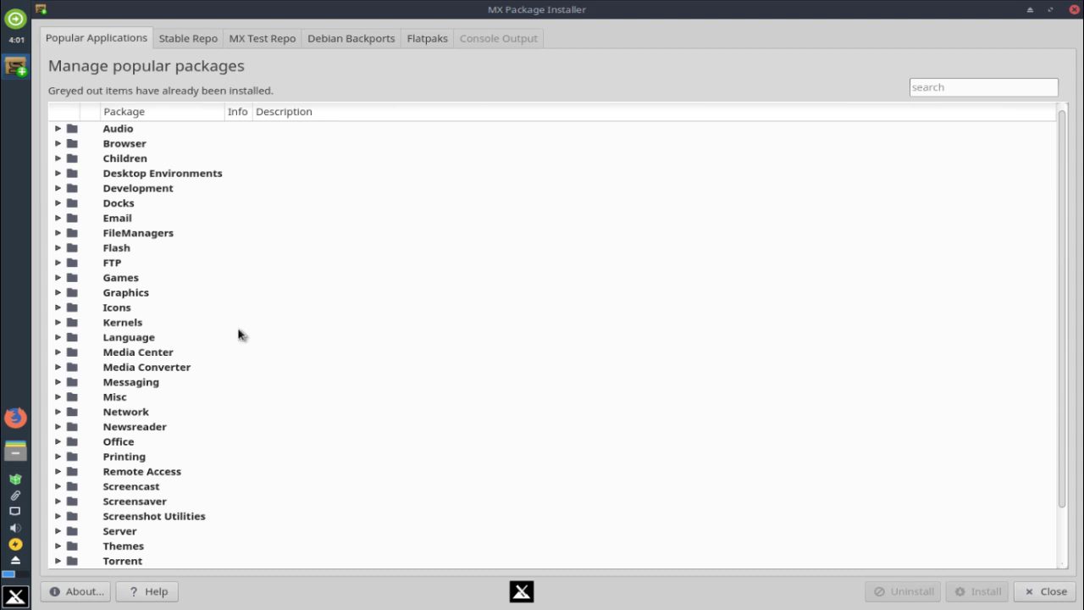
# Expand the Language category, scroll through its localisation packages, then collapse it again
pyautogui.click(59, 340)
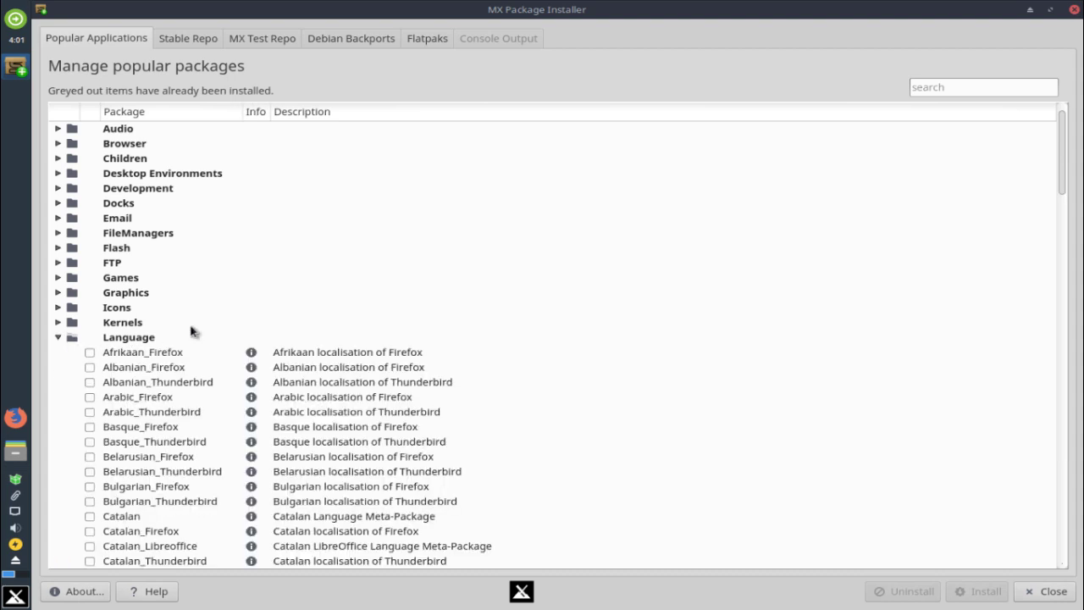
pyautogui.scroll(-2, 255, 322)
pyautogui.scroll(-1, 498, 331)
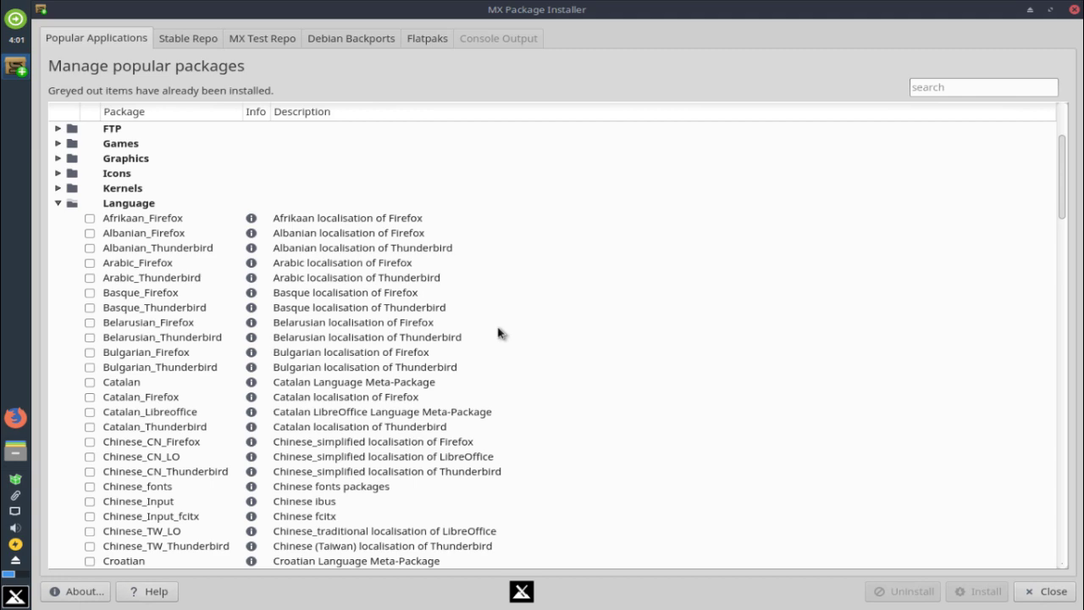
pyautogui.scroll(-5, 498, 331)
pyautogui.scroll(-11, 498, 333)
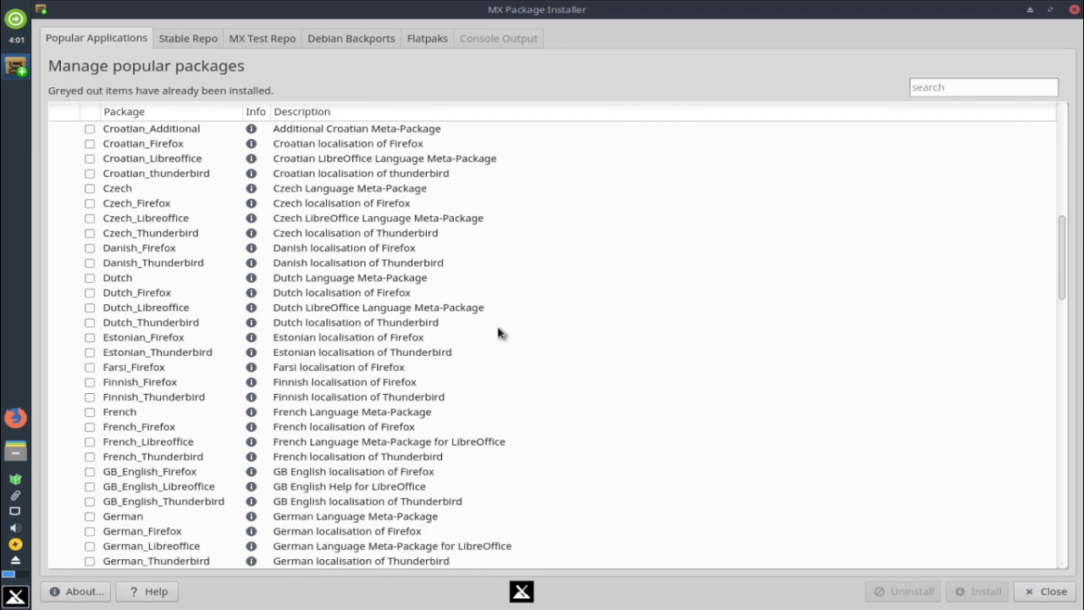
pyautogui.scroll(-9, 498, 333)
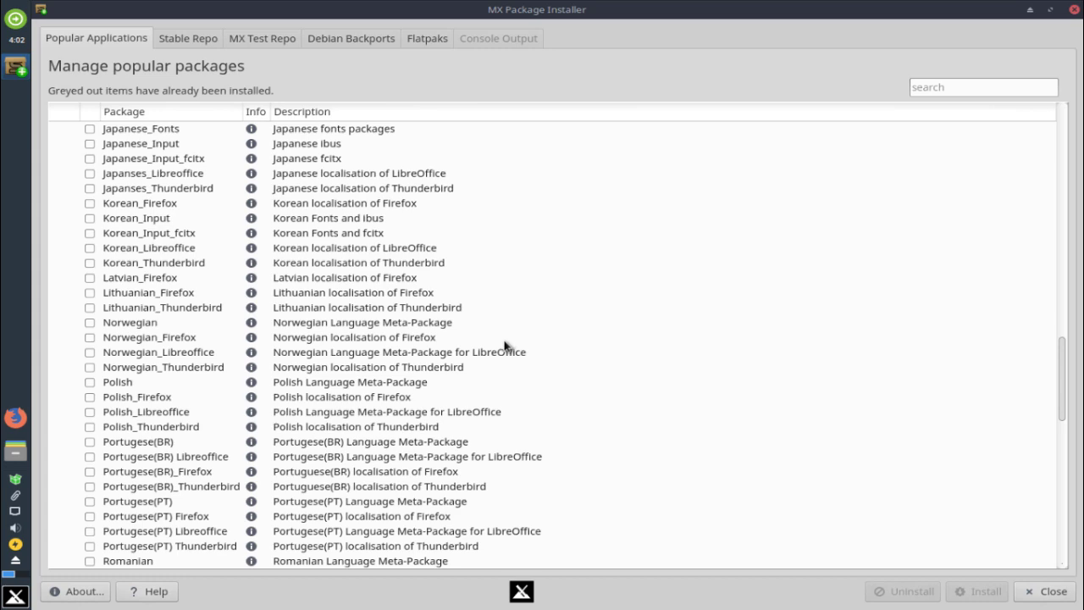
pyautogui.scroll(16, 505, 346)
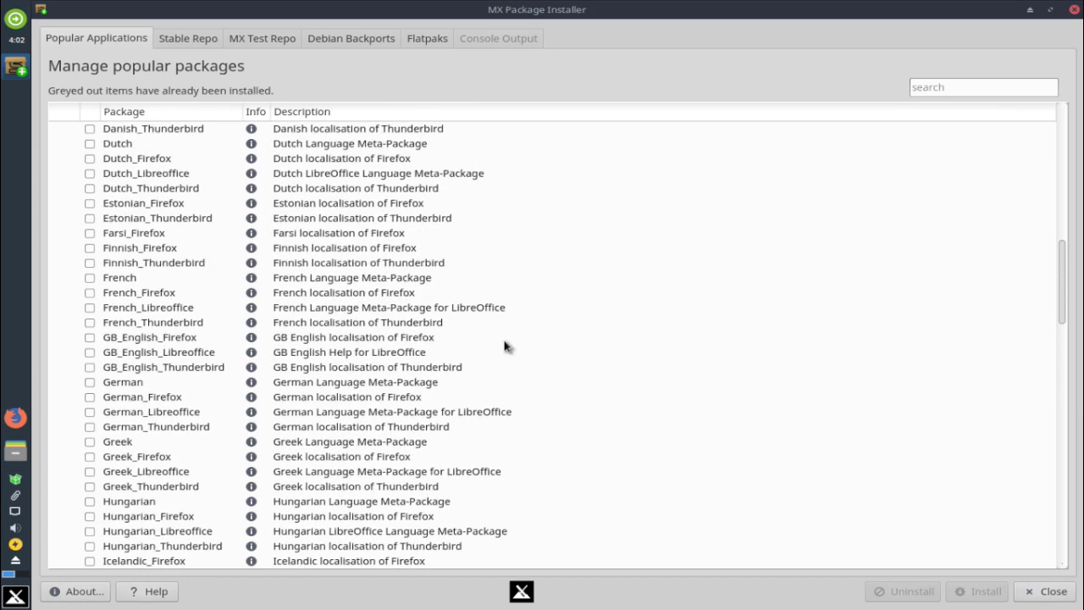
pyautogui.scroll(12, 505, 346)
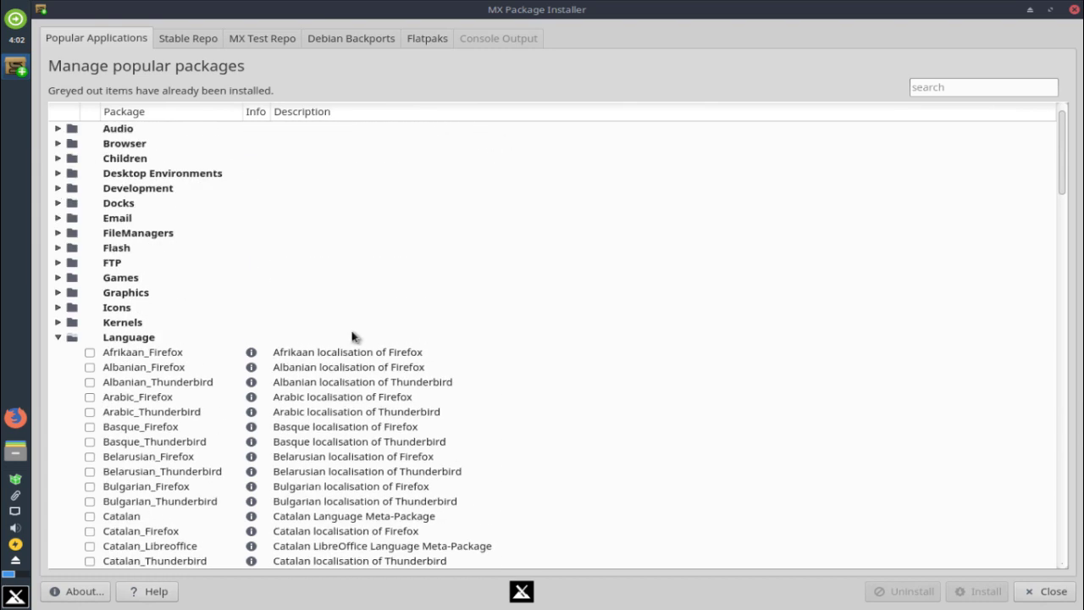
pyautogui.click(58, 337)
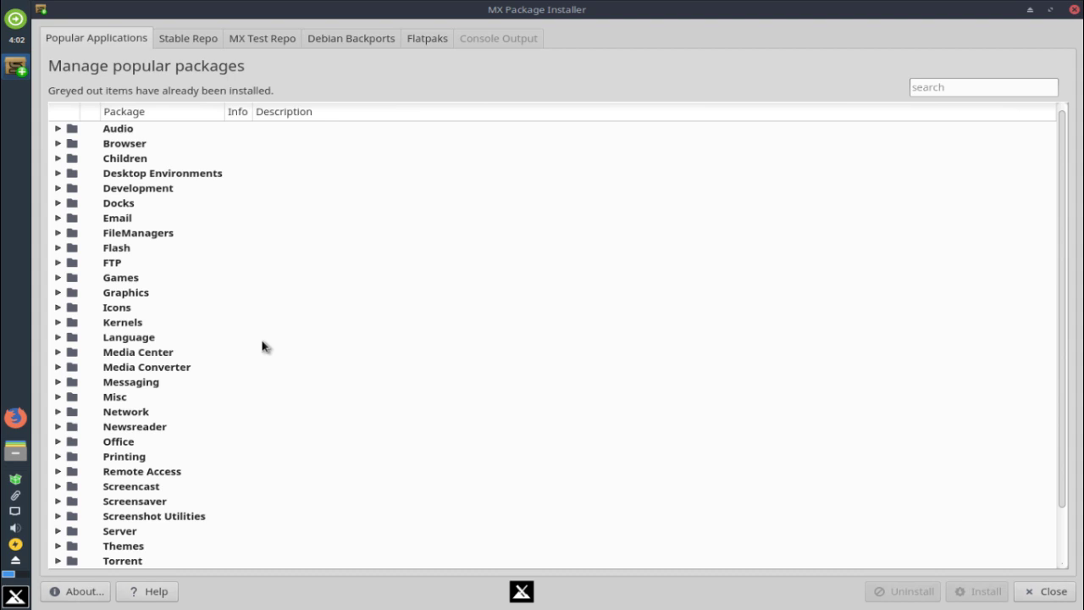
pyautogui.scroll(-1, 263, 347)
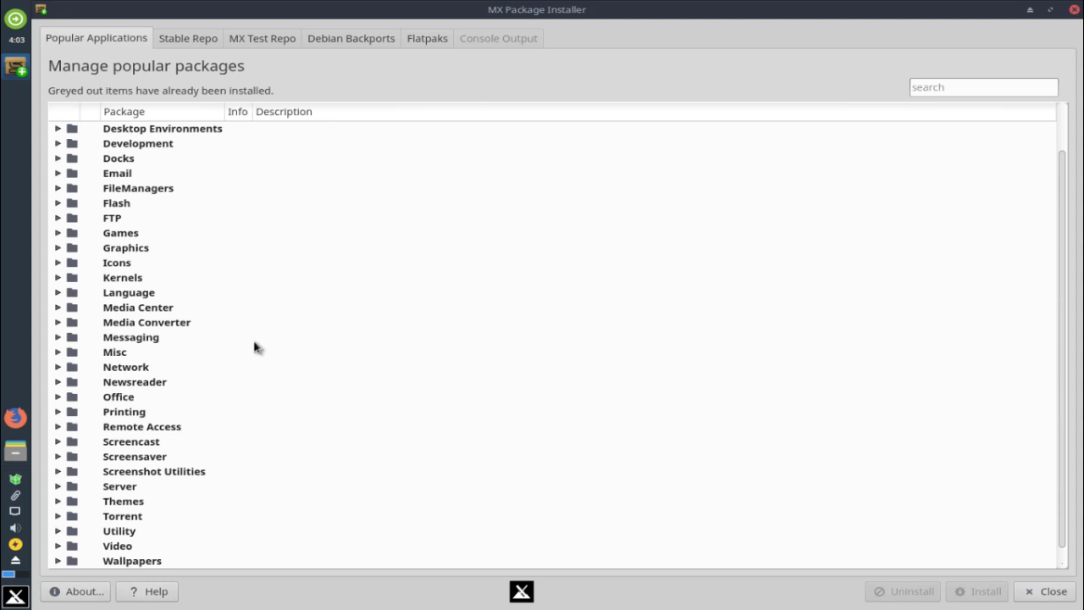
pyautogui.scroll(-1, 256, 347)
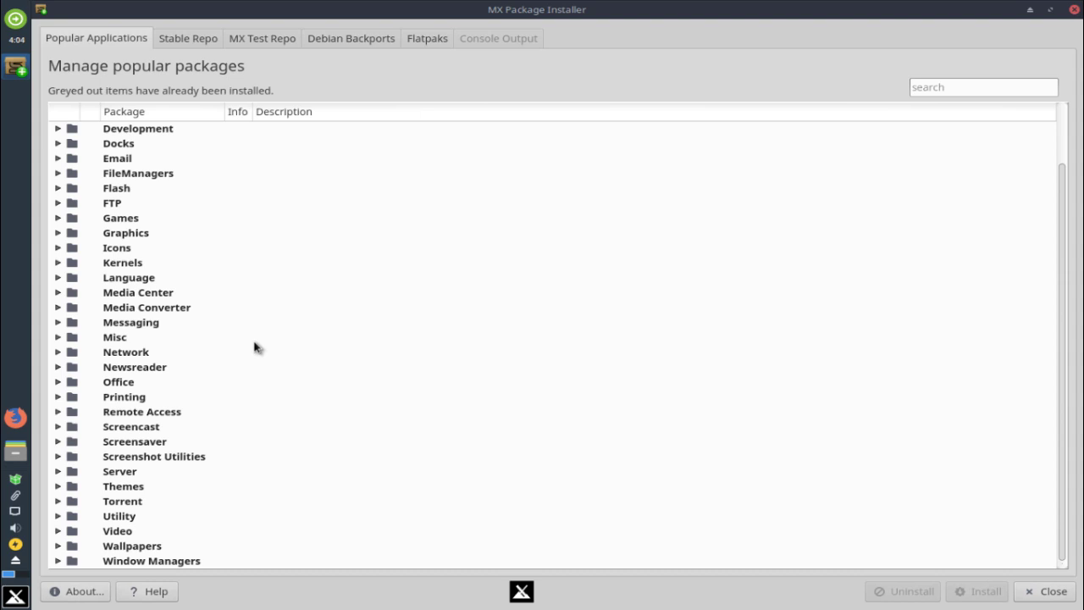
pyautogui.doubleClick(71, 488)
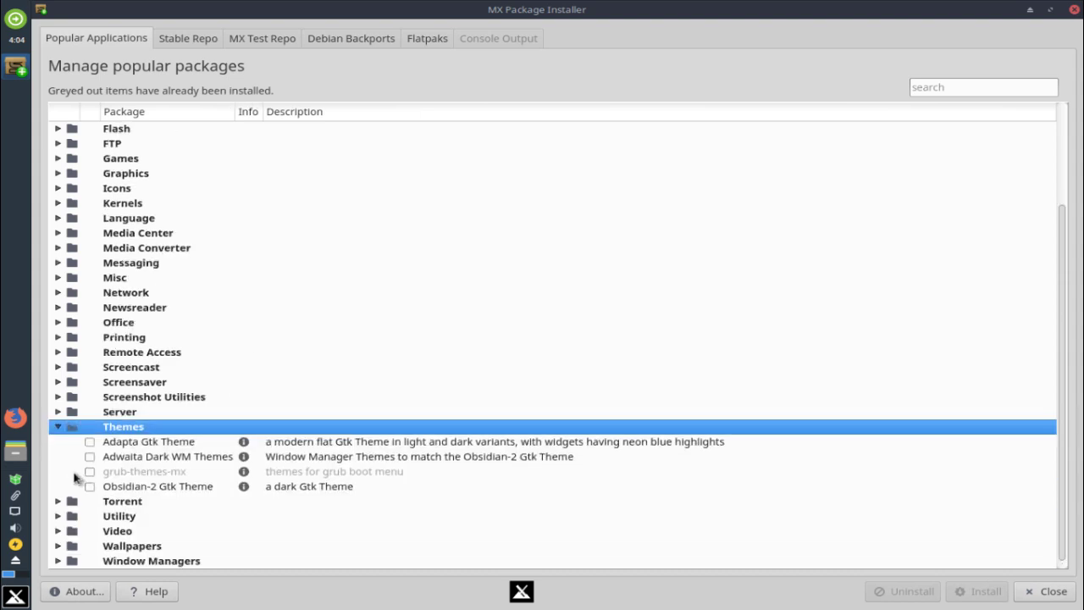
pyautogui.click(56, 428)
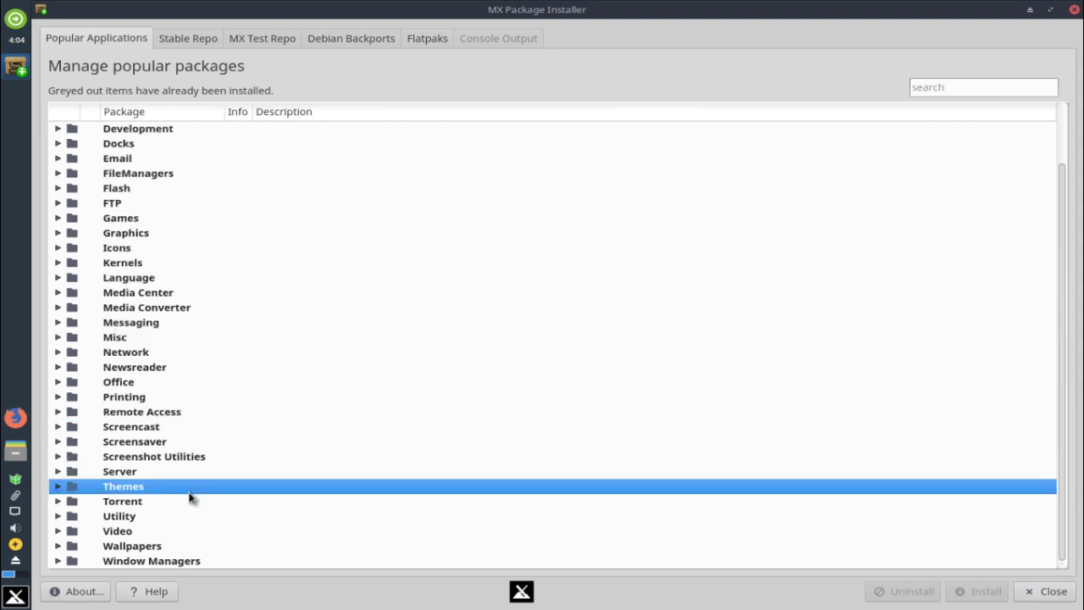
pyautogui.click(59, 501)
pyautogui.scroll(-1, 158, 456)
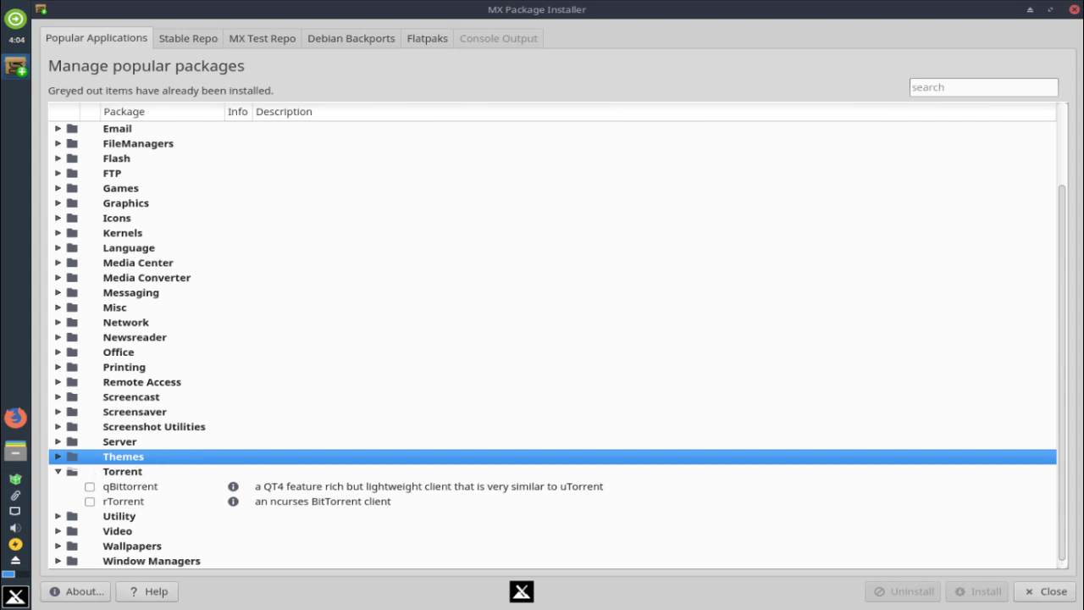
pyautogui.click(59, 472)
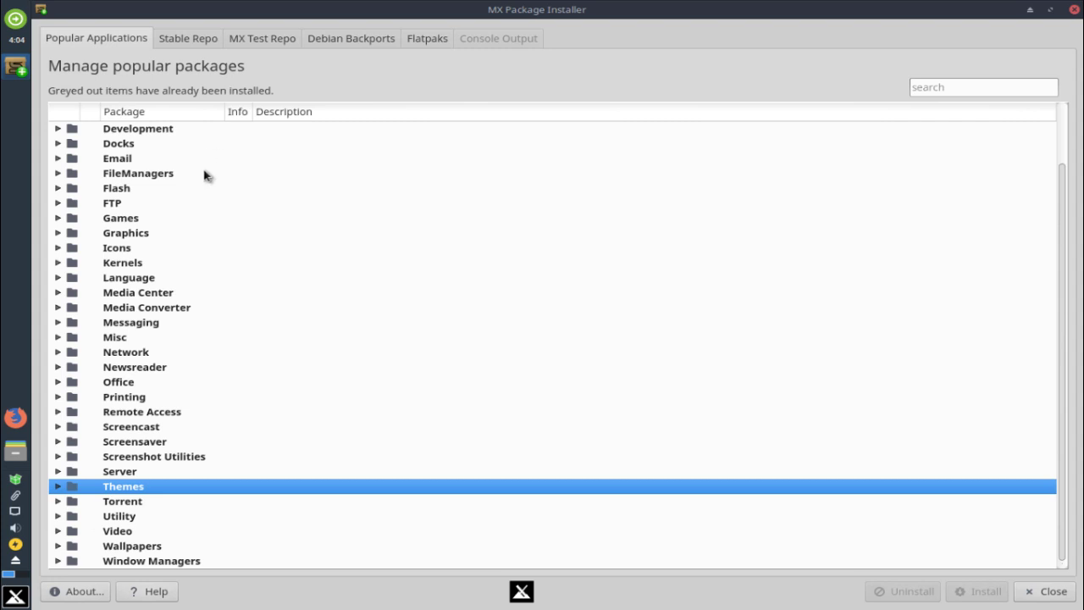
pyautogui.click(16, 598)
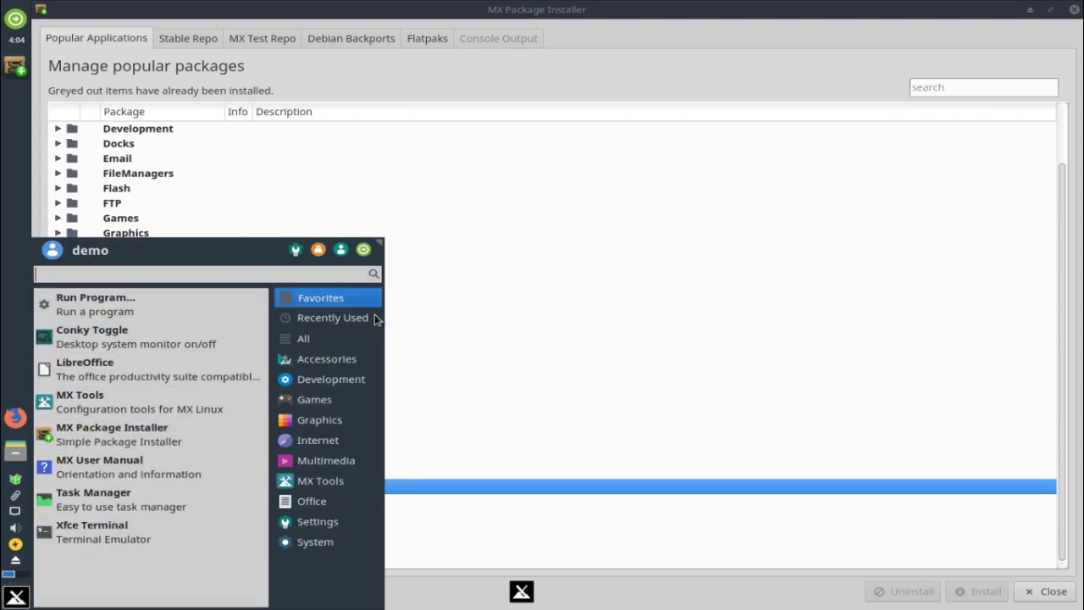
pyautogui.click(305, 338)
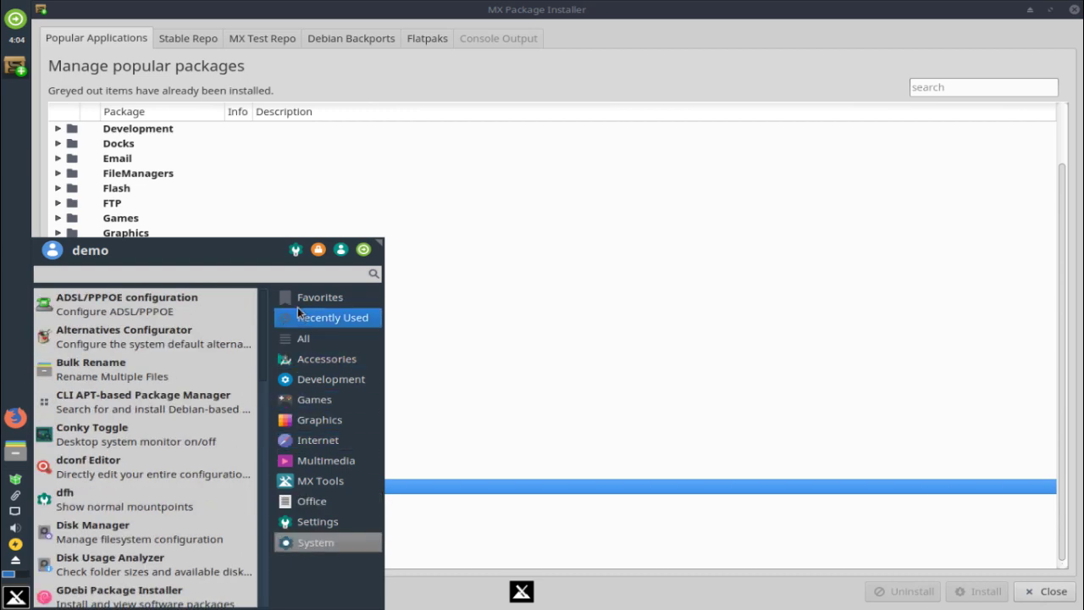
pyautogui.click(426, 519)
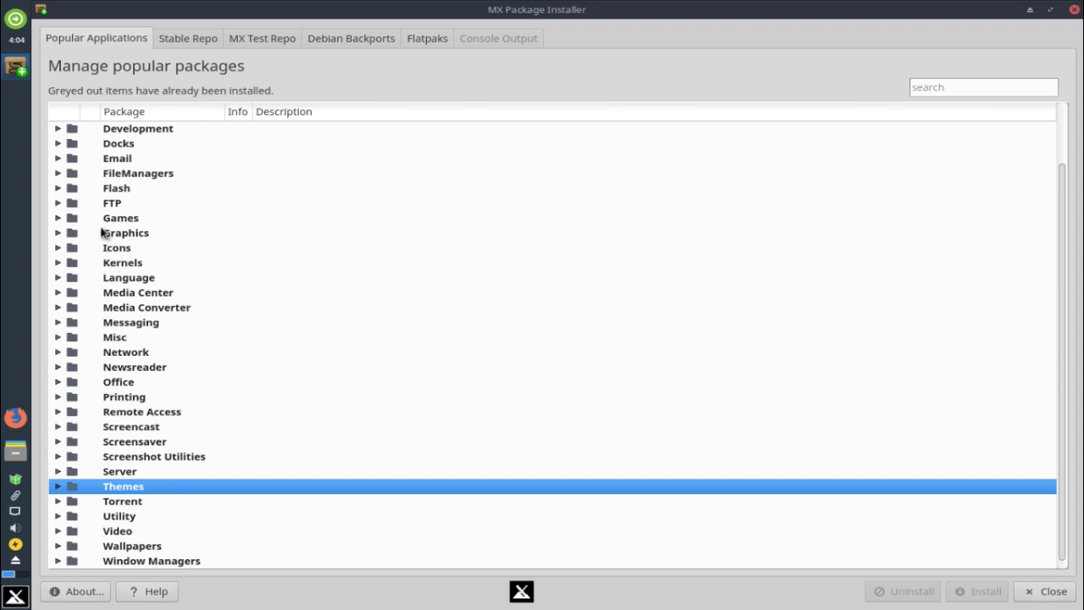
pyautogui.click(131, 204)
pyautogui.scroll(2, 249, 278)
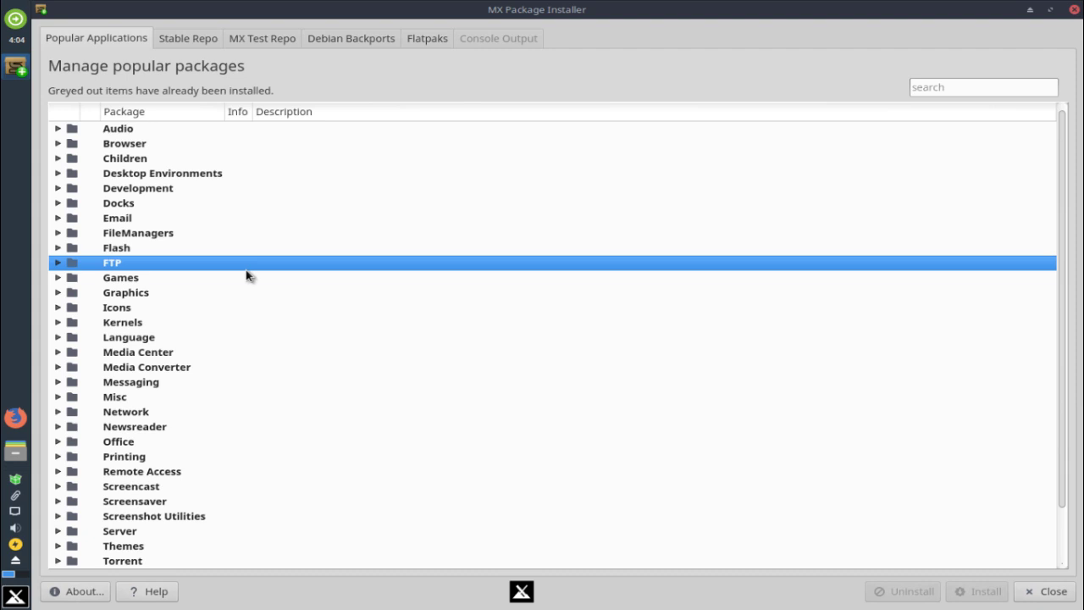
# Show the Stable Repo list of 53174 packages, 1924 installed and 66 upgradable
pyautogui.click(213, 38)
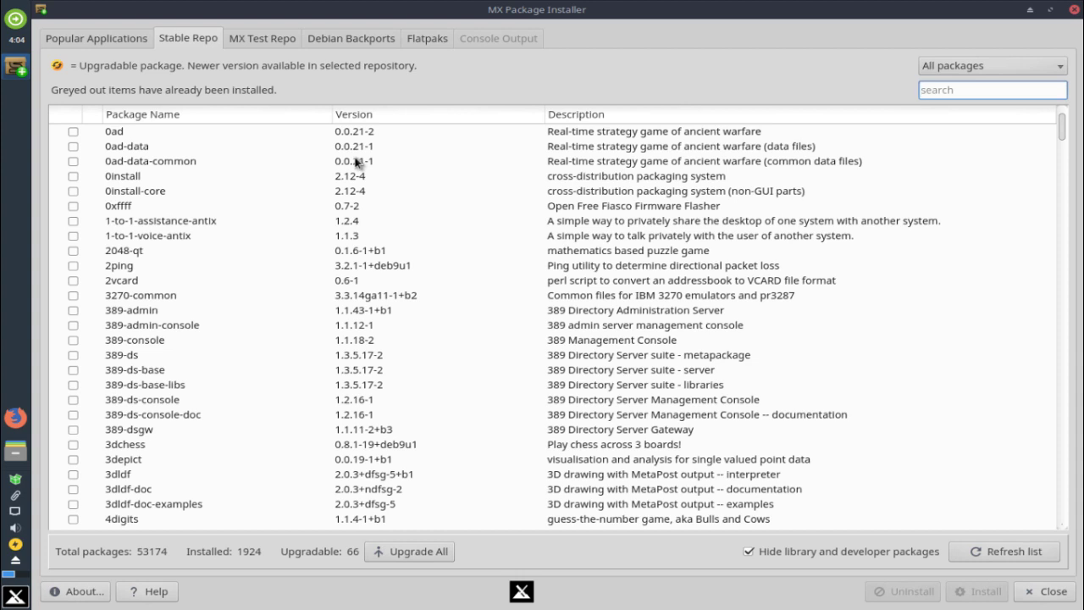
pyautogui.click(955, 71)
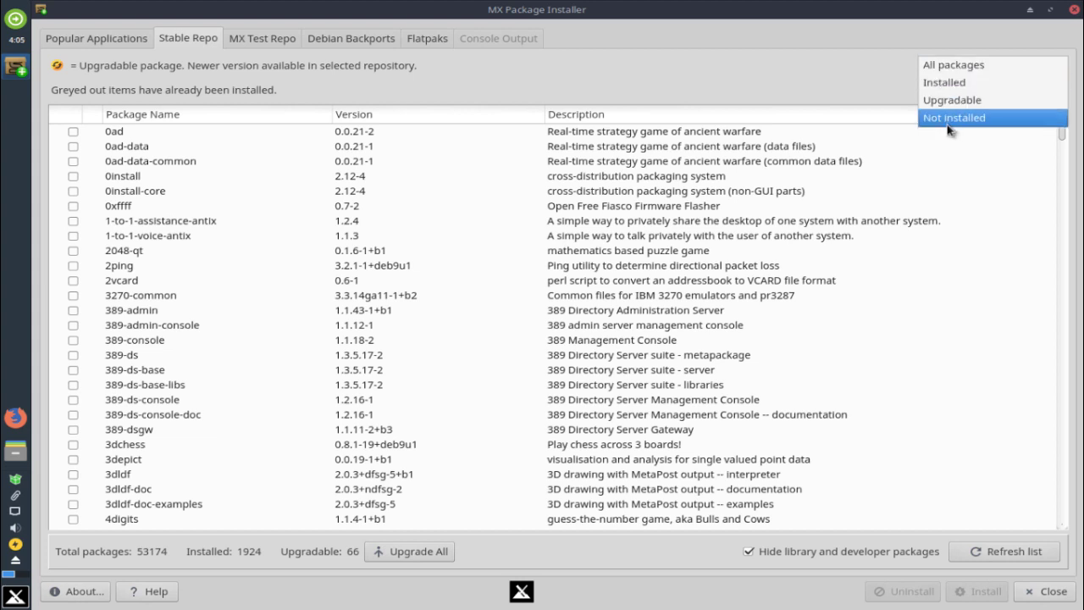
pyautogui.click(683, 91)
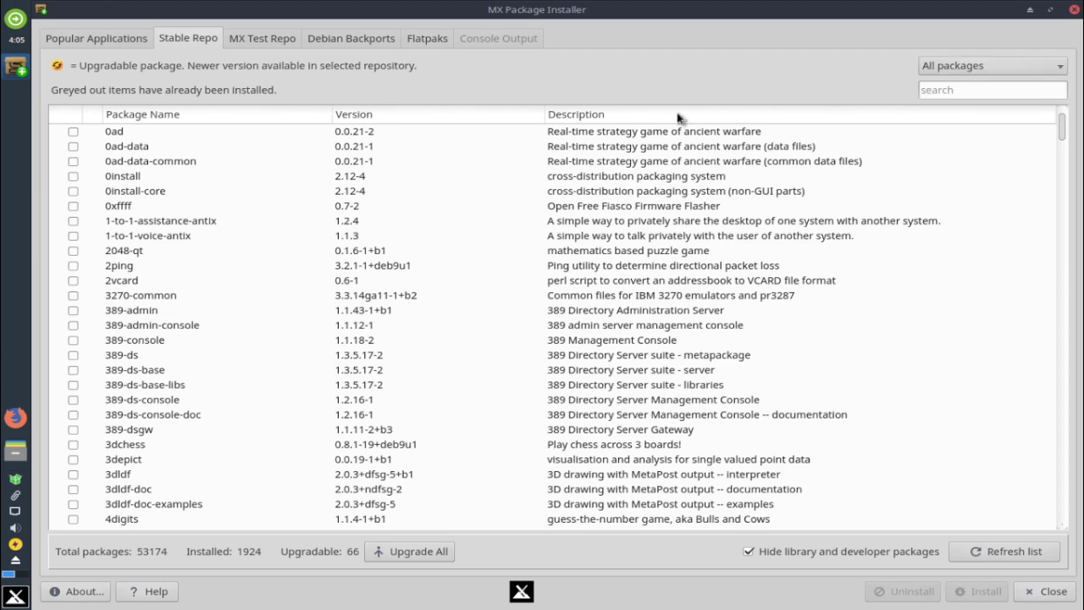
pyautogui.scroll(-5, 675, 219)
pyautogui.scroll(-20, 675, 218)
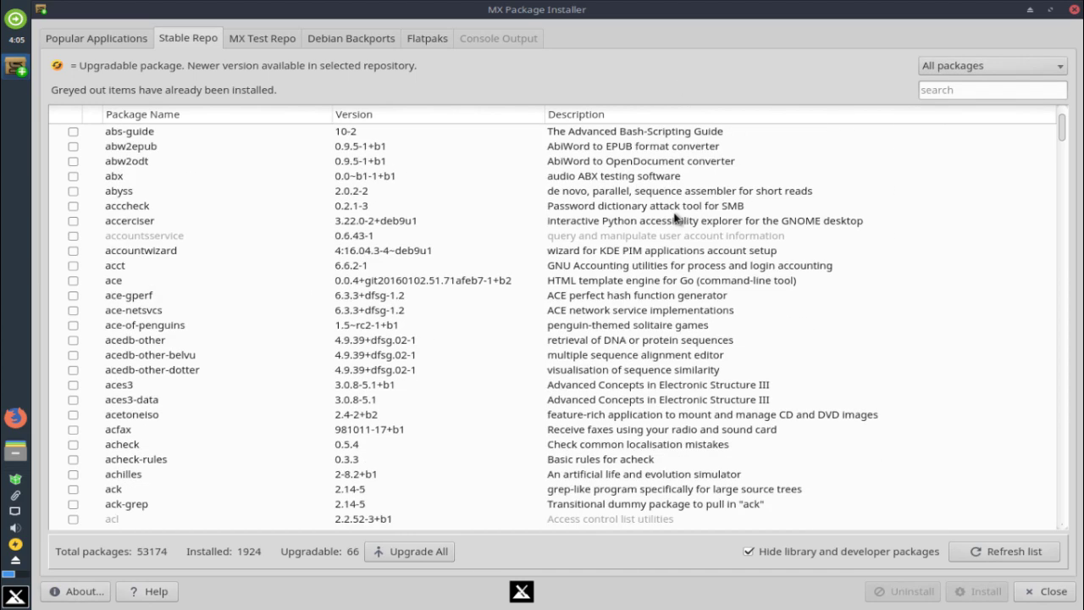
pyautogui.scroll(-20, 675, 219)
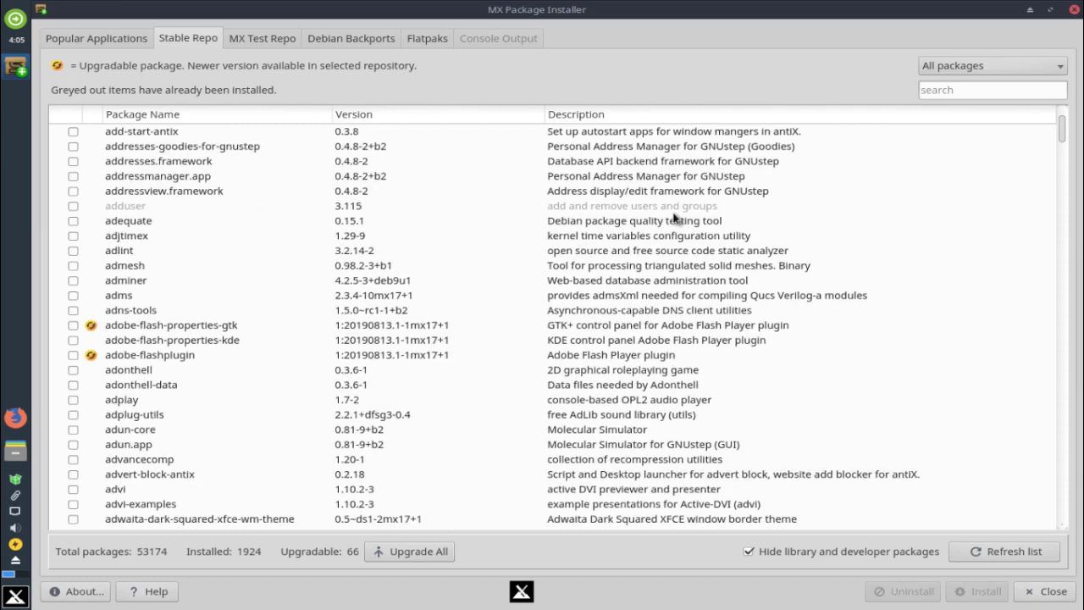
pyautogui.scroll(10, 675, 219)
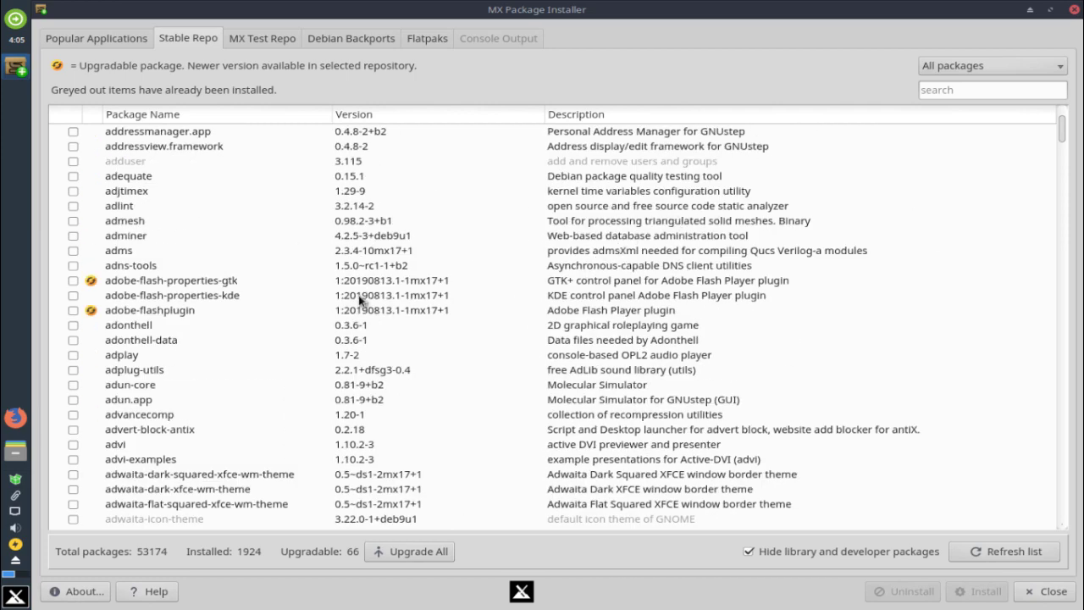
pyautogui.click(244, 282)
pyautogui.scroll(-3, 494, 249)
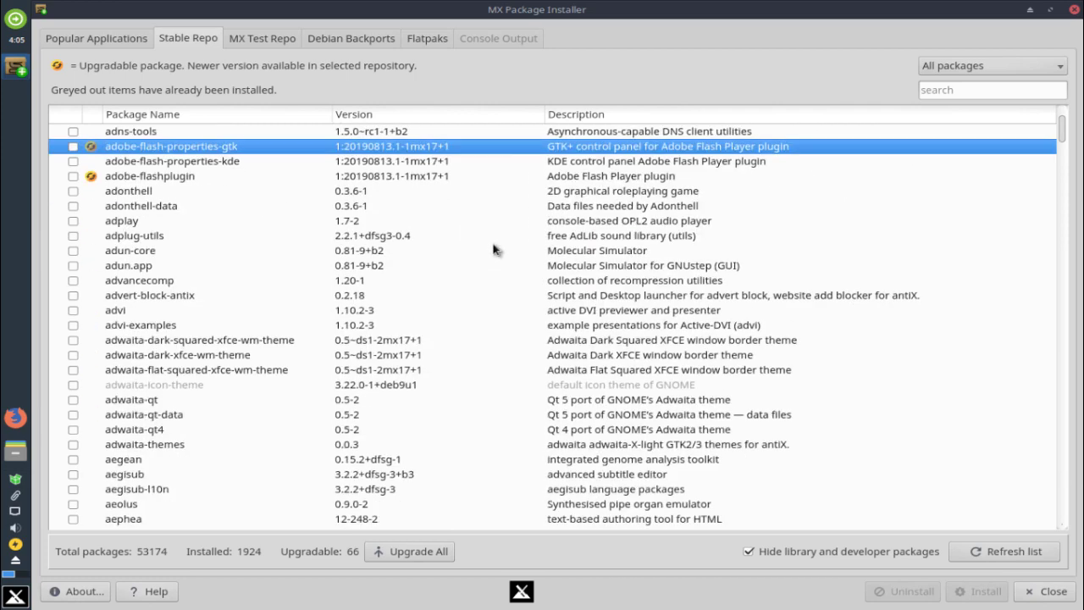
pyautogui.scroll(2, 494, 249)
pyautogui.scroll(3, 459, 281)
pyautogui.scroll(-20, 458, 281)
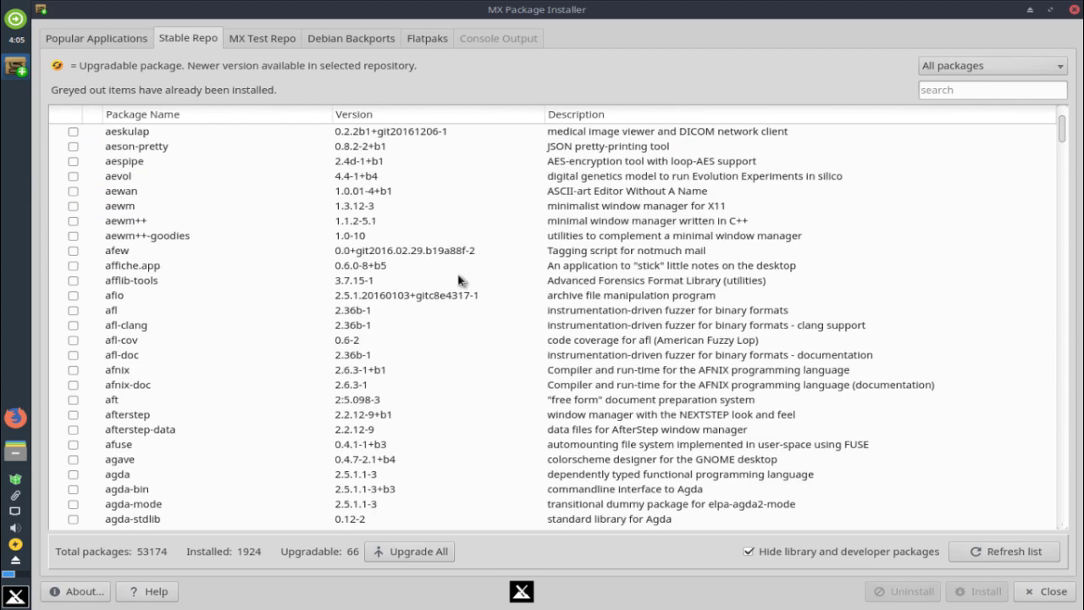
pyautogui.scroll(-20, 459, 280)
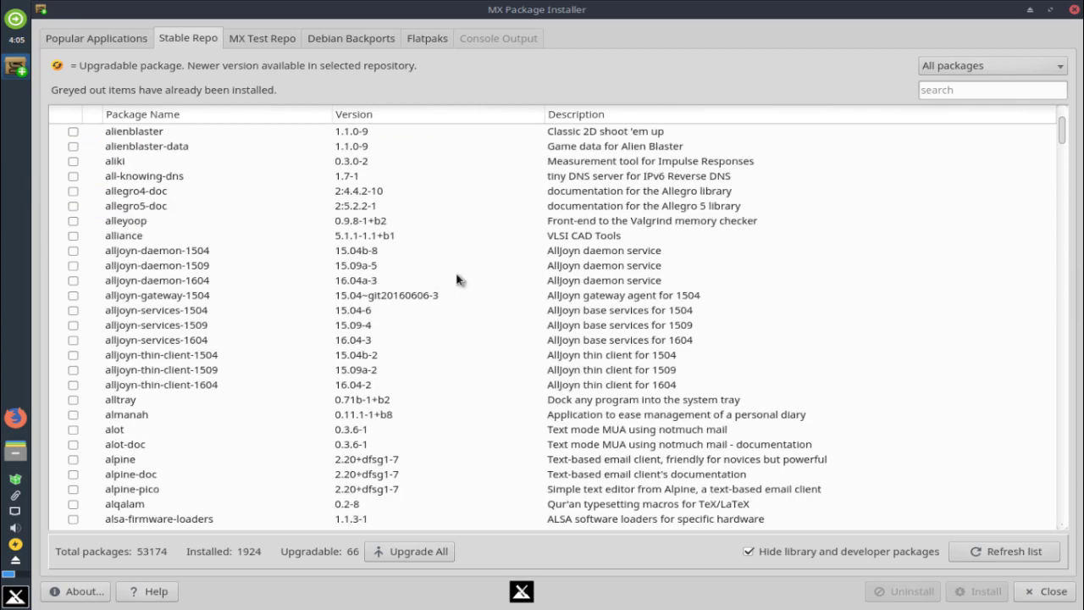
pyautogui.scroll(-20, 456, 280)
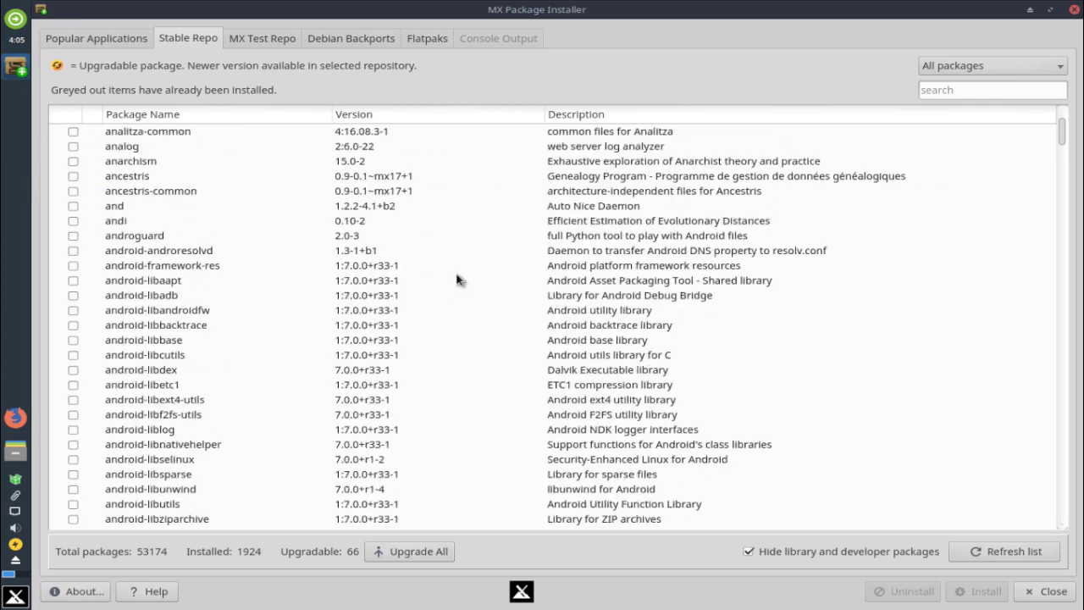
pyautogui.scroll(-20, 457, 278)
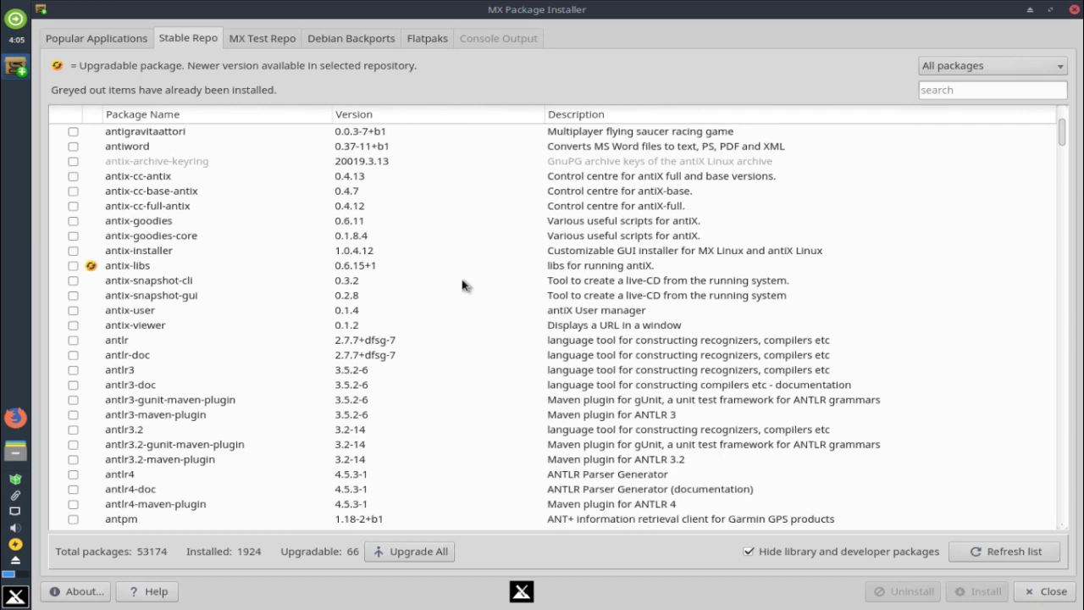
pyautogui.scroll(-18, 463, 283)
# Open the MX Test Repo list, dismiss its testing-only warning and scroll through the packages
pyautogui.click(268, 39)
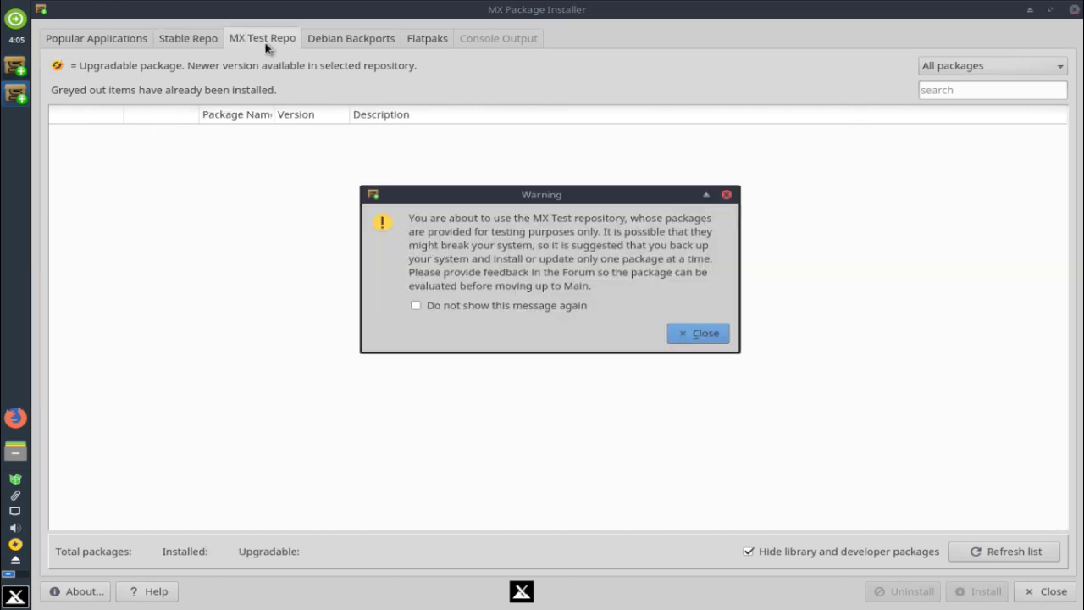
pyautogui.click(703, 335)
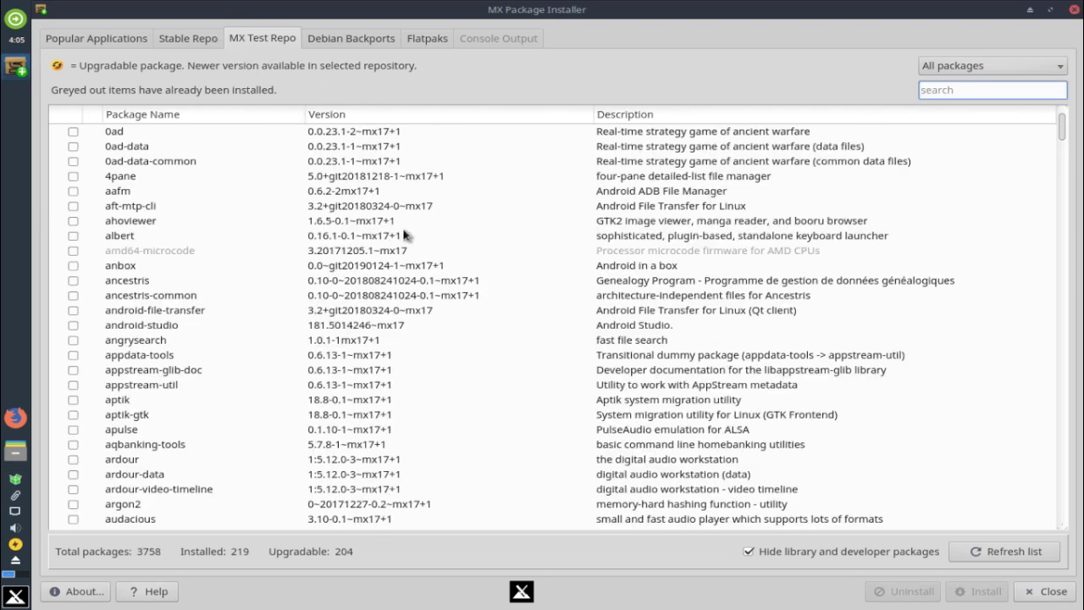
pyautogui.scroll(-2, 403, 235)
pyautogui.scroll(-20, 403, 235)
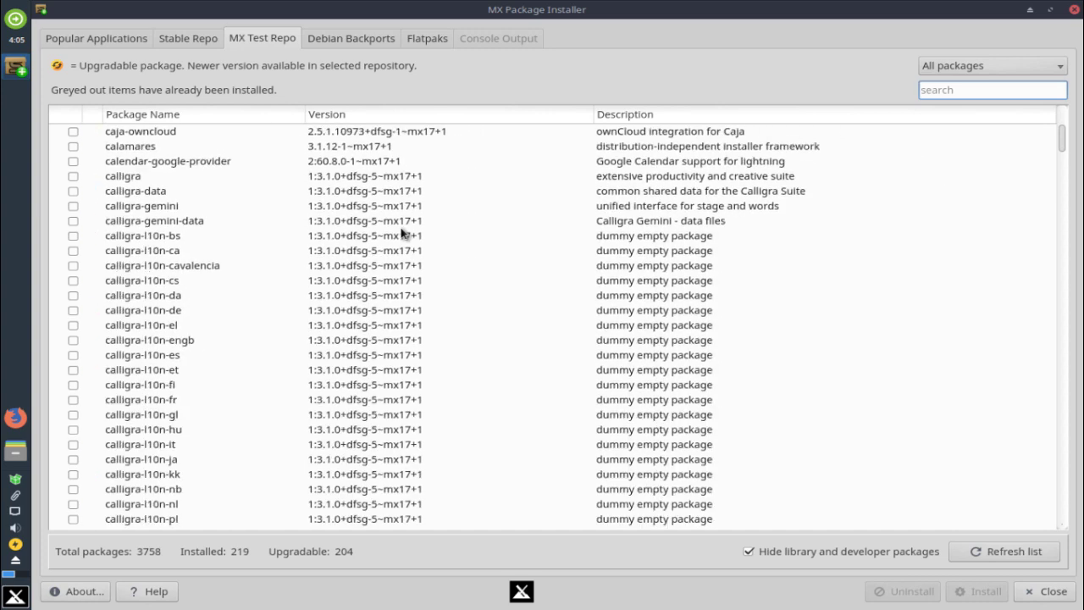
pyautogui.scroll(6, 403, 233)
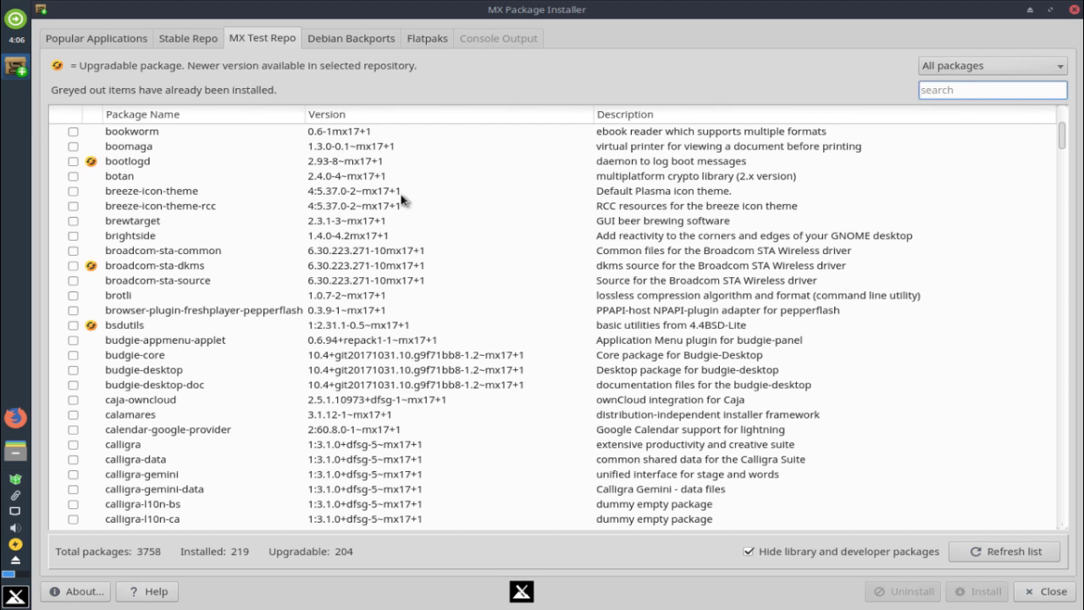
pyautogui.click(335, 32)
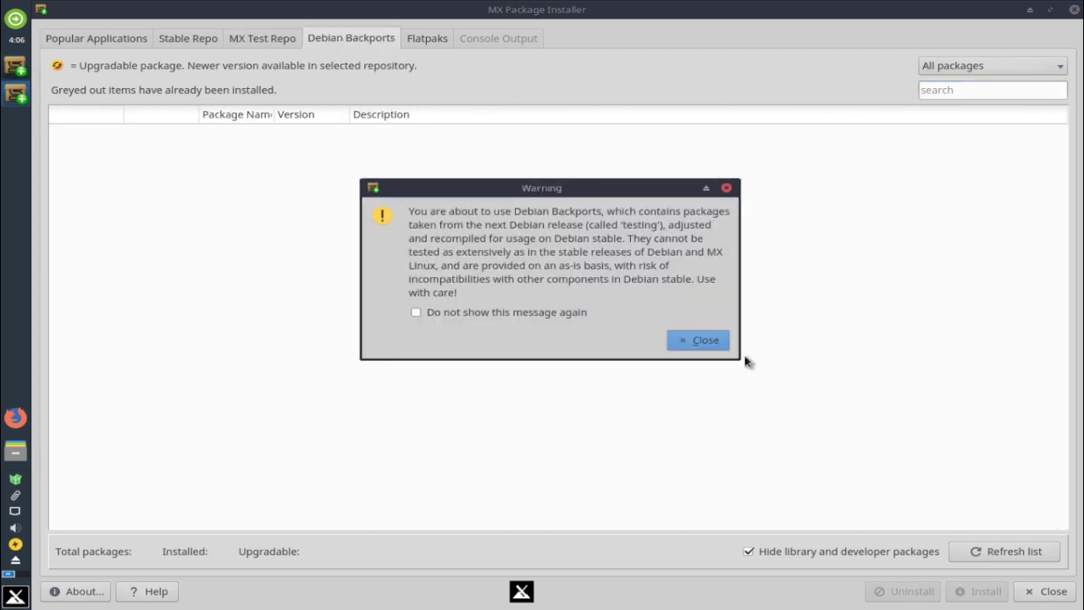
# Close the Debian Backports warning so its list of 4630 packages loads
pyautogui.click(724, 349)
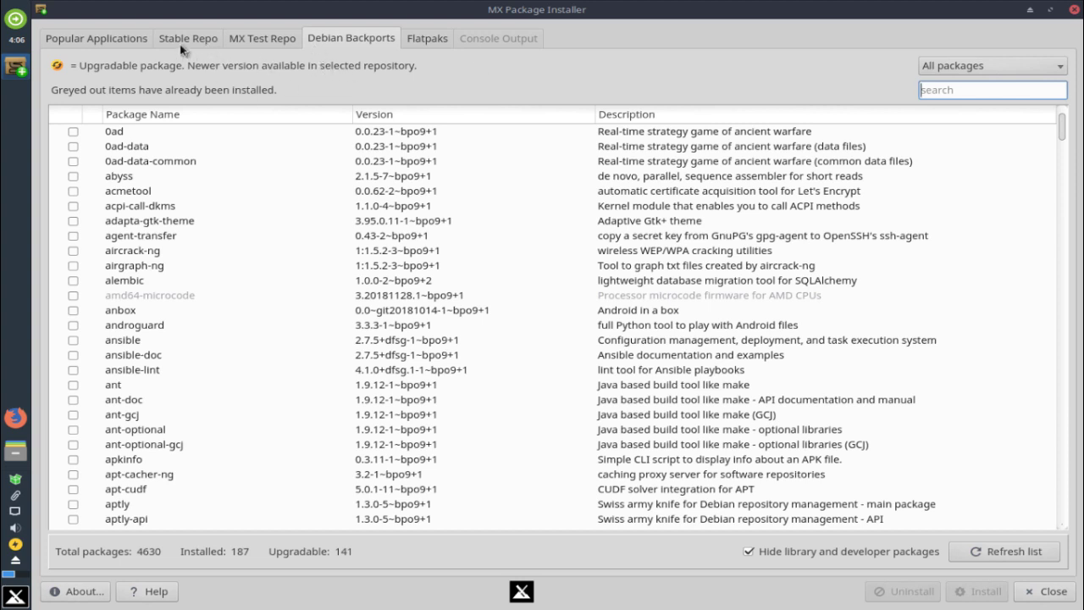
# Open Flatpaks, dismiss its warning and enter the root password to list 652 flathub apps
pyautogui.click(427, 39)
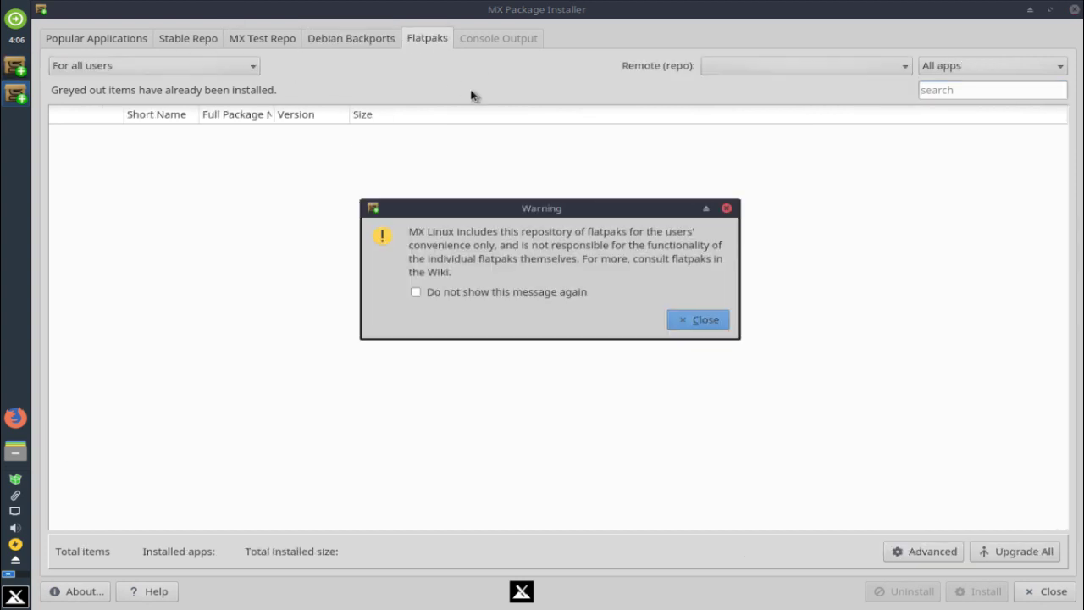
pyautogui.click(694, 319)
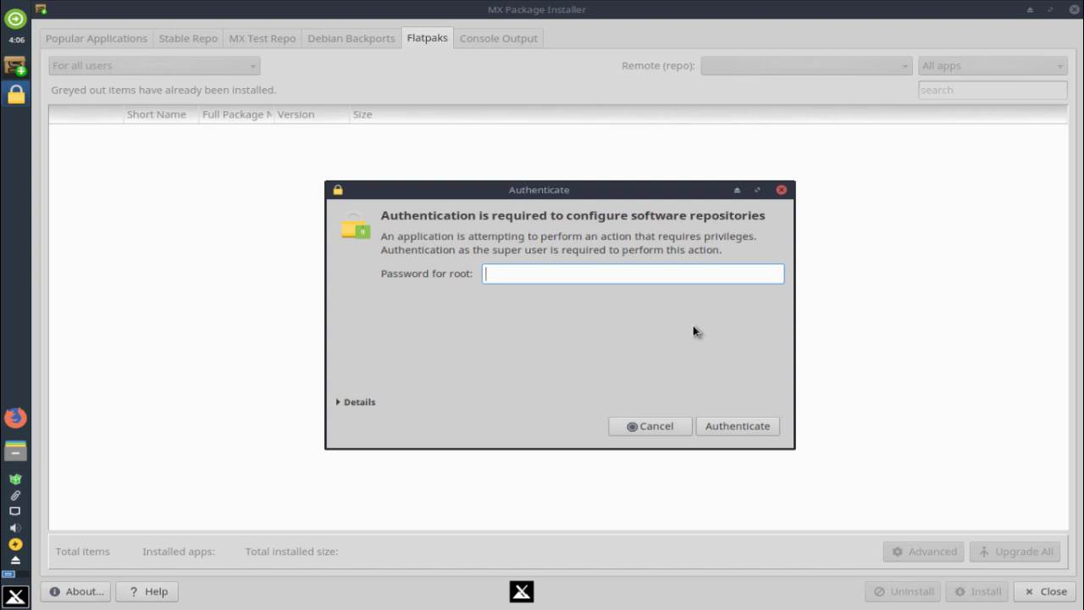
pyautogui.write('root')
pyautogui.press('Return')
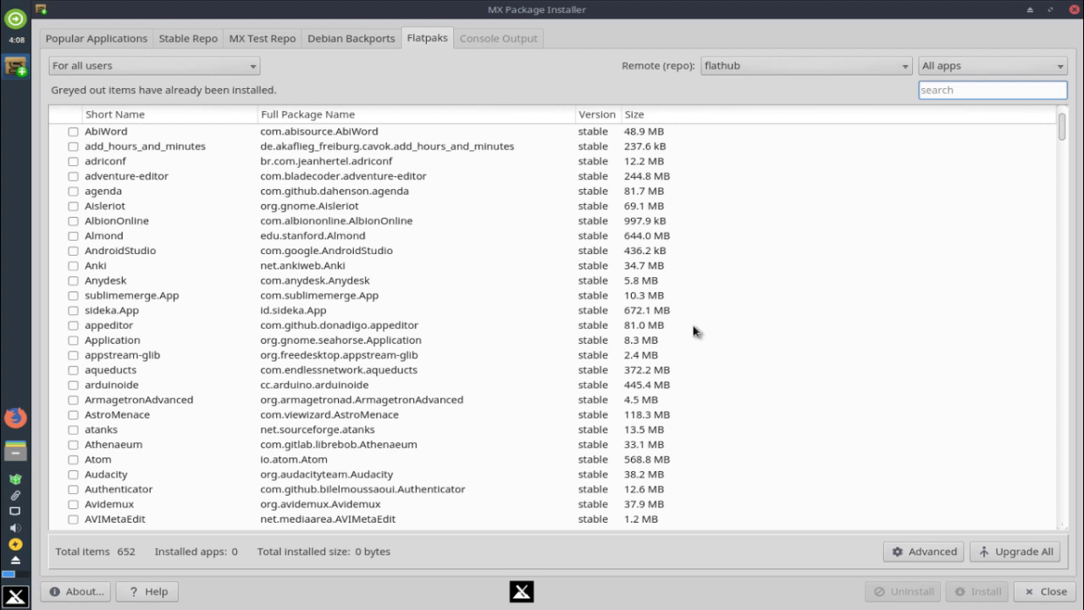
pyautogui.click(362, 135)
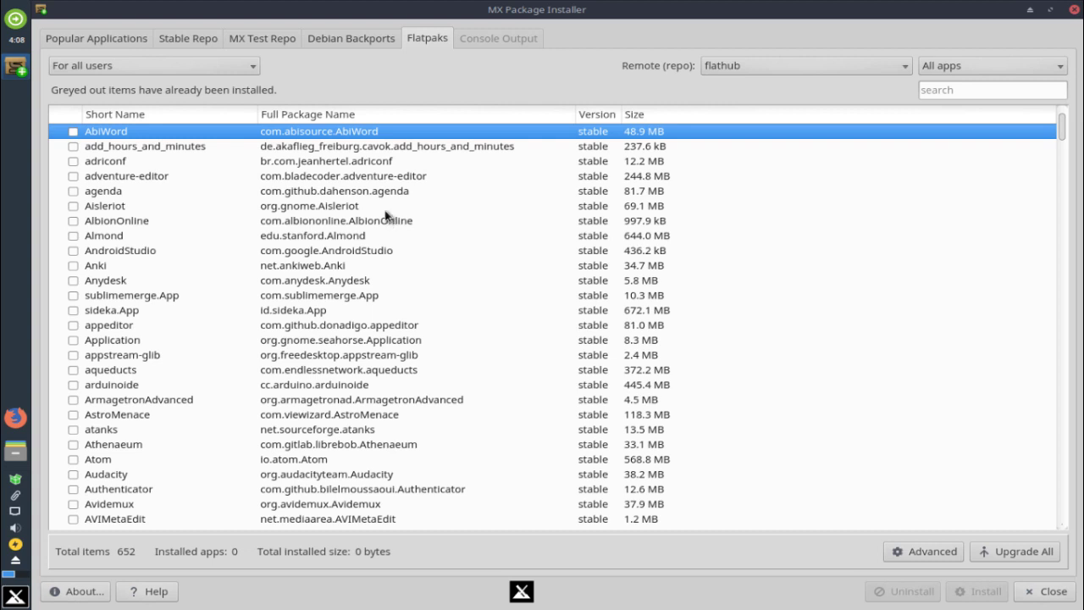
pyautogui.scroll(-20, 385, 216)
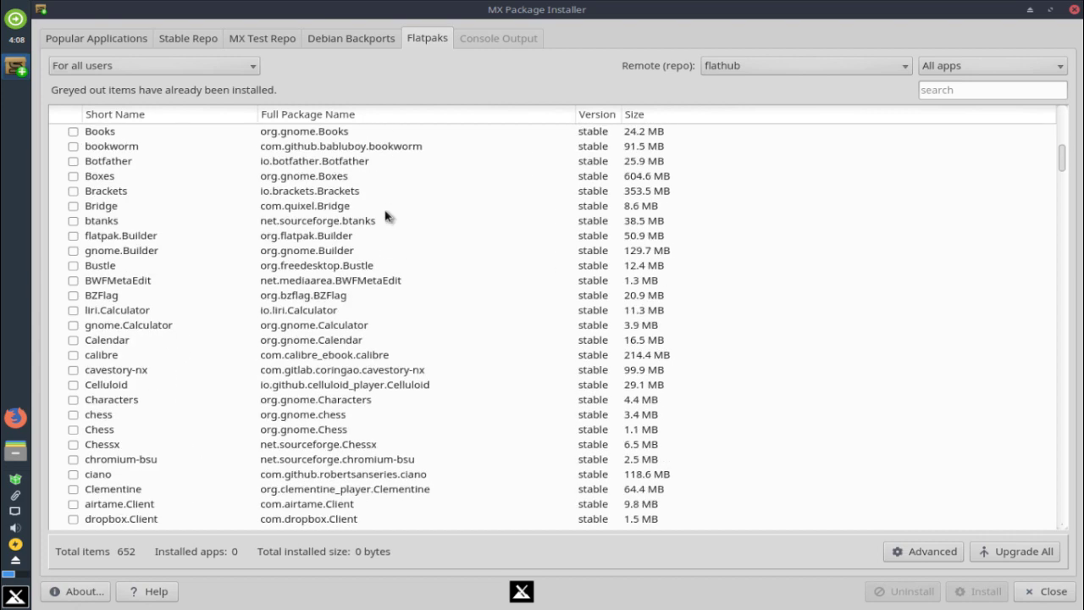
pyautogui.scroll(-20, 385, 216)
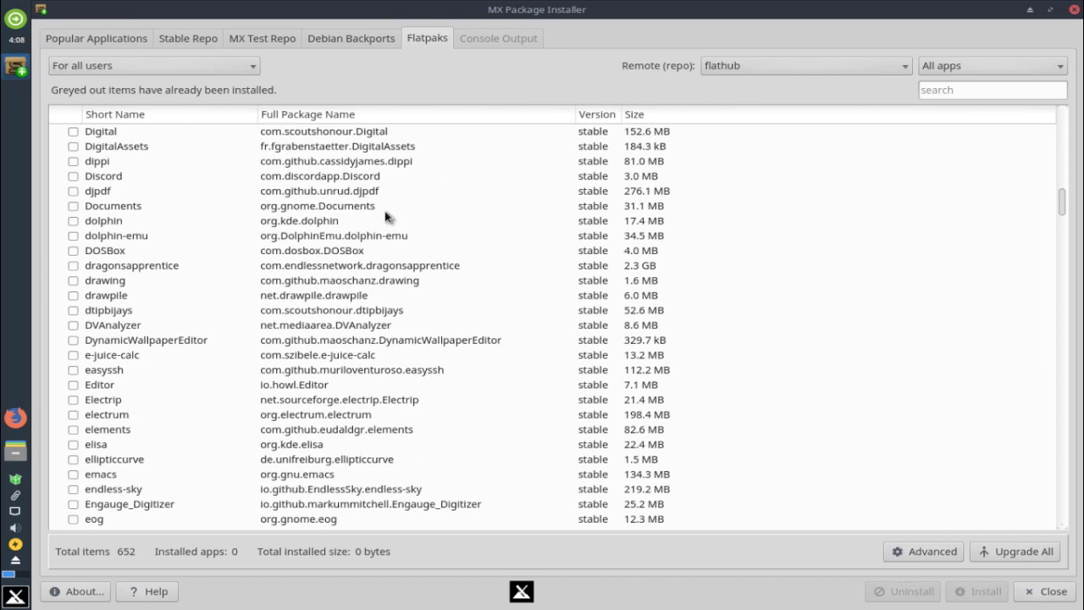
pyautogui.scroll(-5, 386, 219)
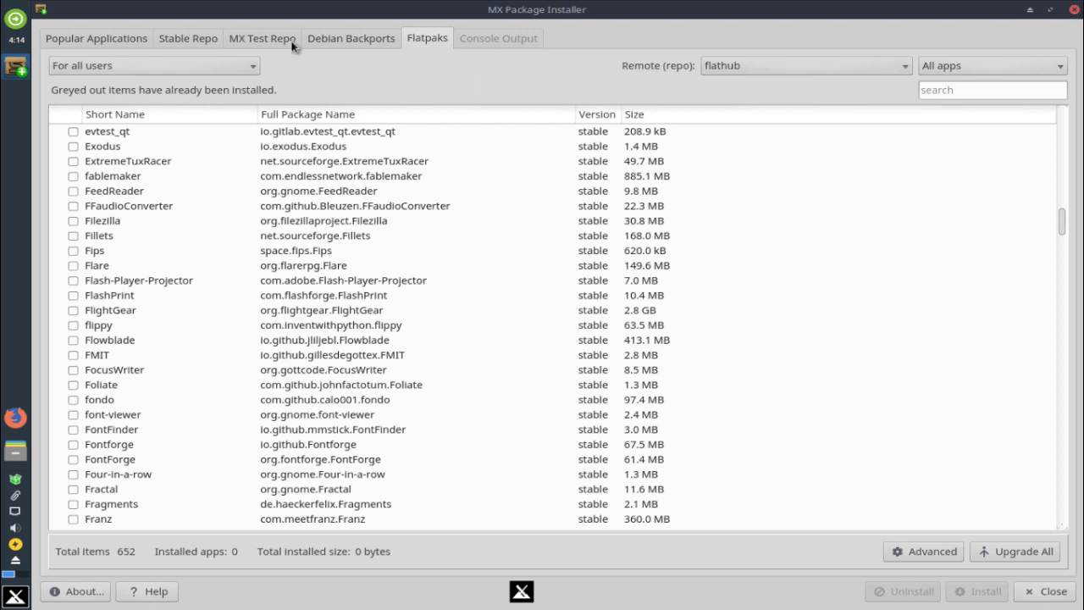
# Switch to the Popular Applications tab and scroll the categories down to Window Managers
pyautogui.click(150, 43)
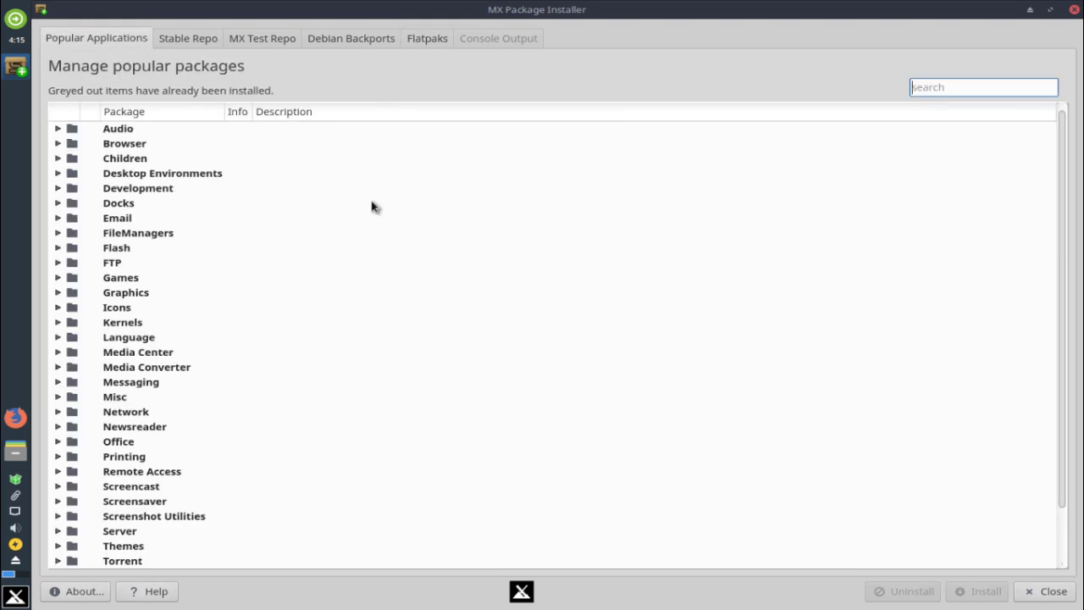
pyautogui.scroll(-2, 372, 207)
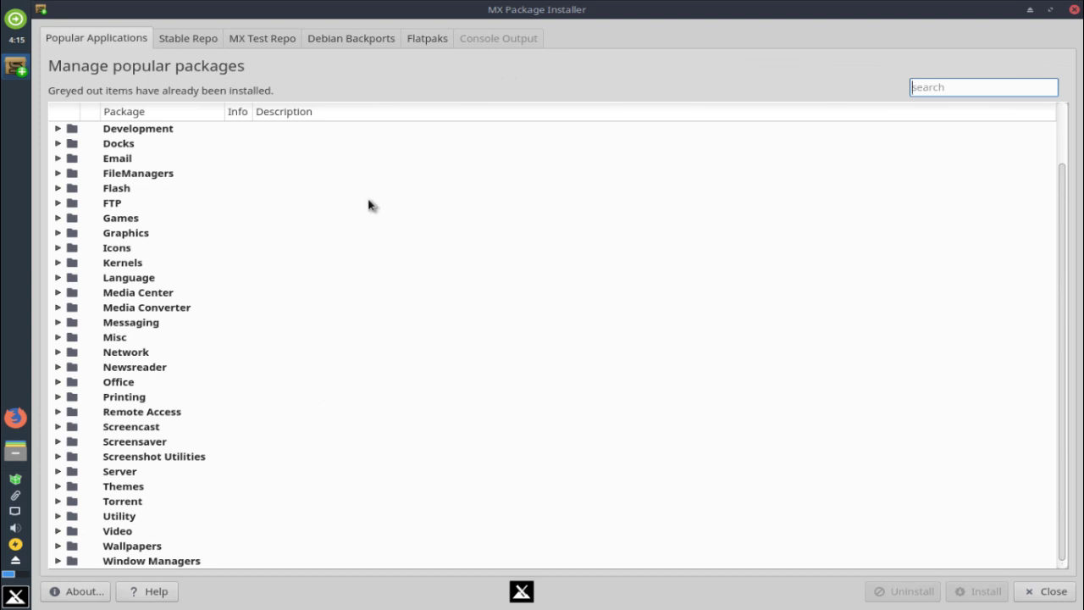
pyautogui.click(15, 596)
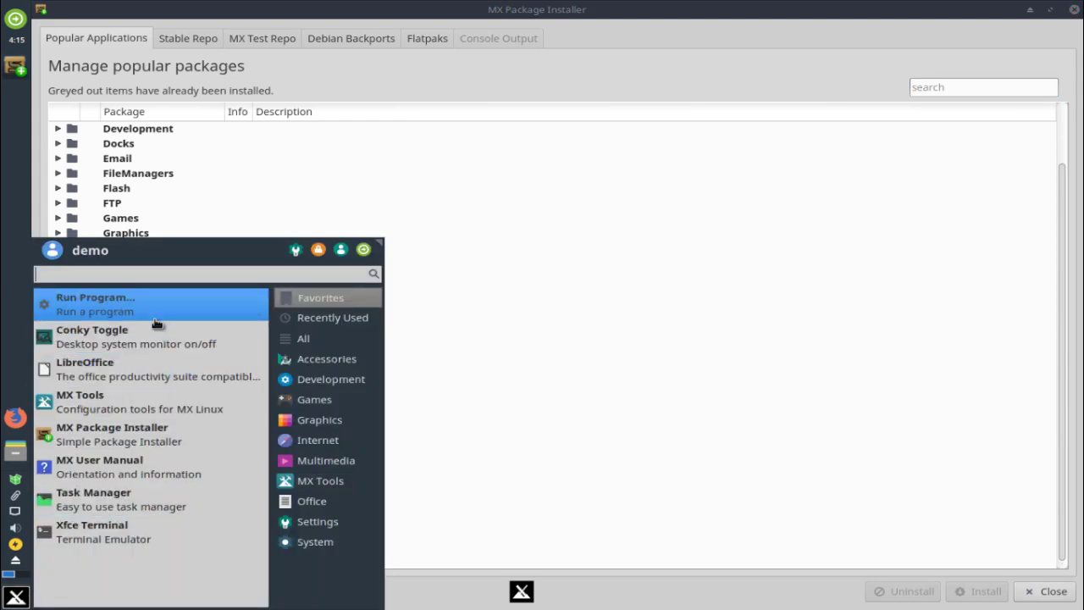
pyautogui.moveTo(329, 359)
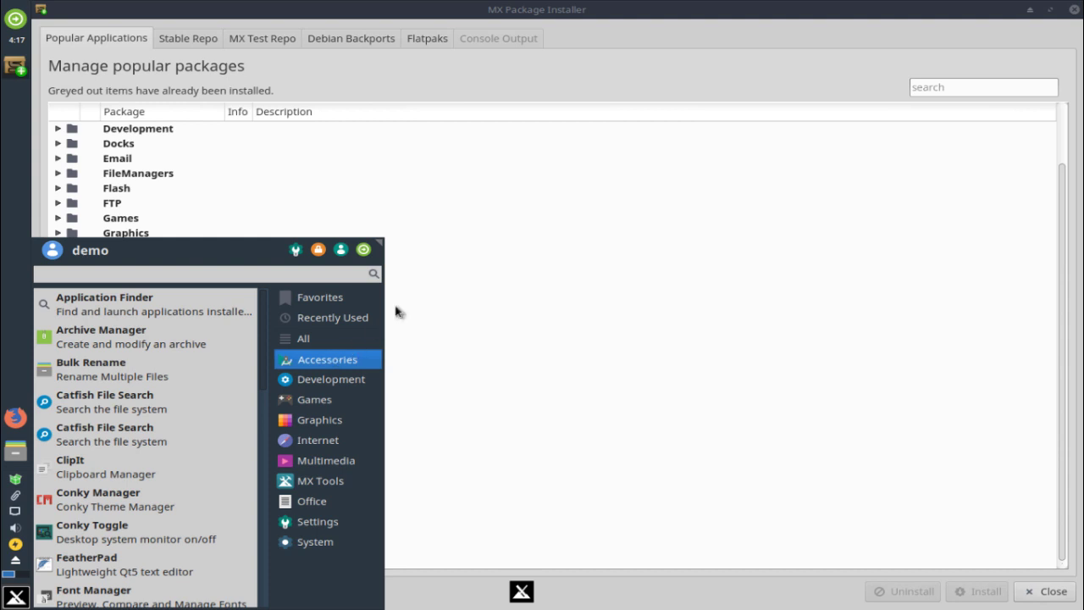
pyautogui.click(516, 150)
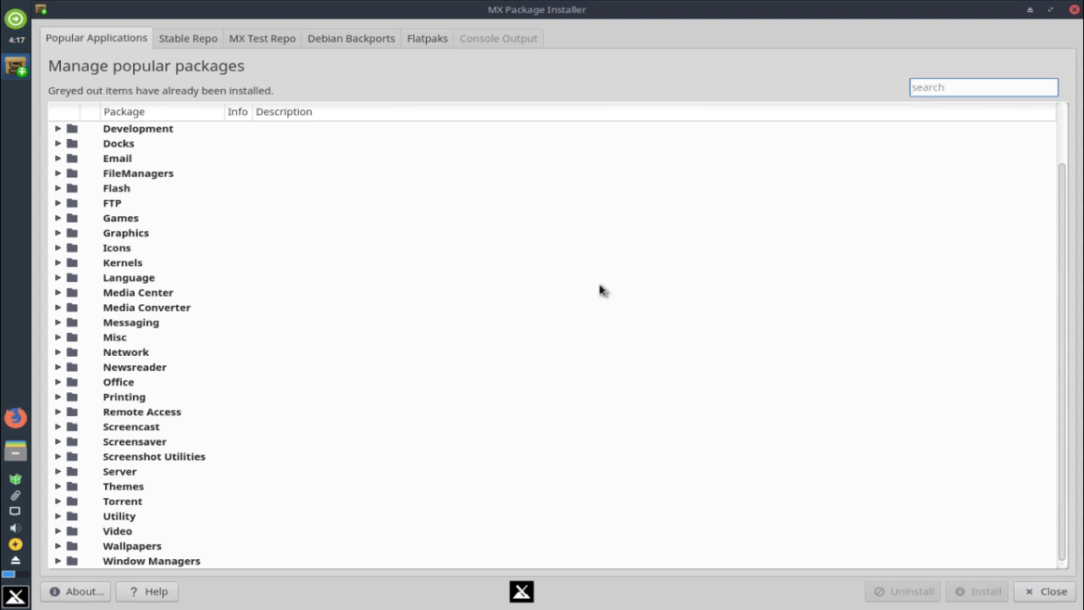
# Quit MX Package Installer from its title-bar close button
pyautogui.click(1073, 10)
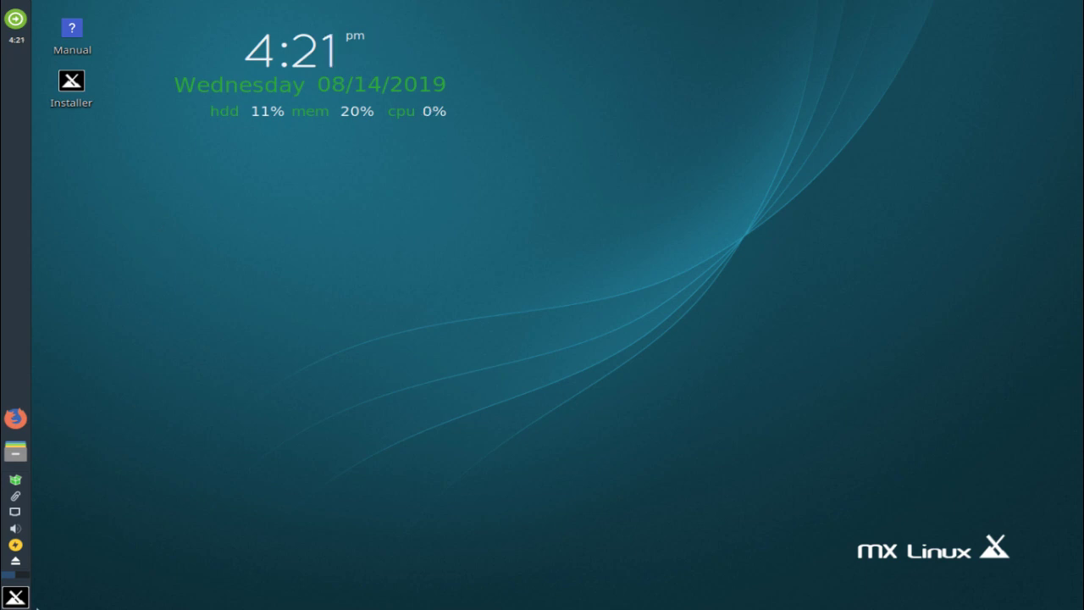
# Browse the Whisker Menu's All, Recently Used and Favorites lists, launch MX Tools, then RemasterCC
pyautogui.click(16, 598)
pyautogui.click(304, 339)
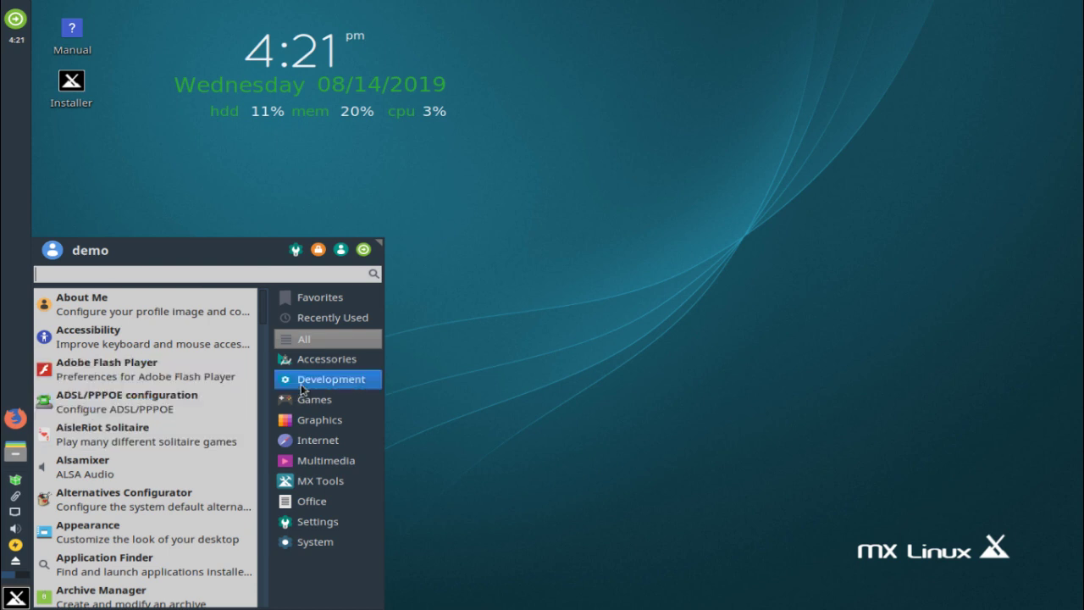
pyautogui.click(333, 317)
pyautogui.click(320, 298)
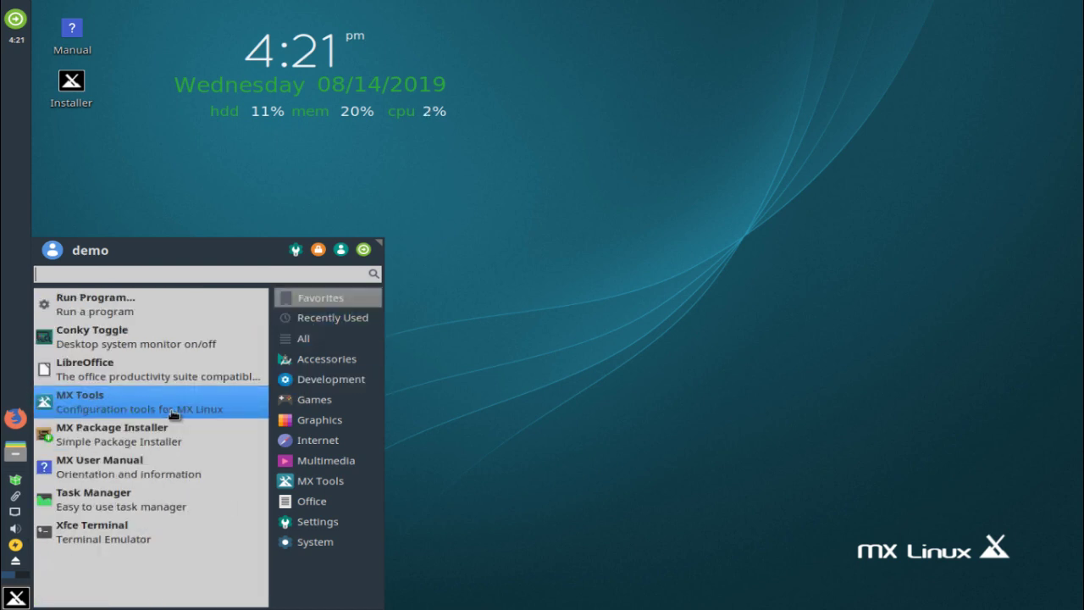
pyautogui.click(121, 412)
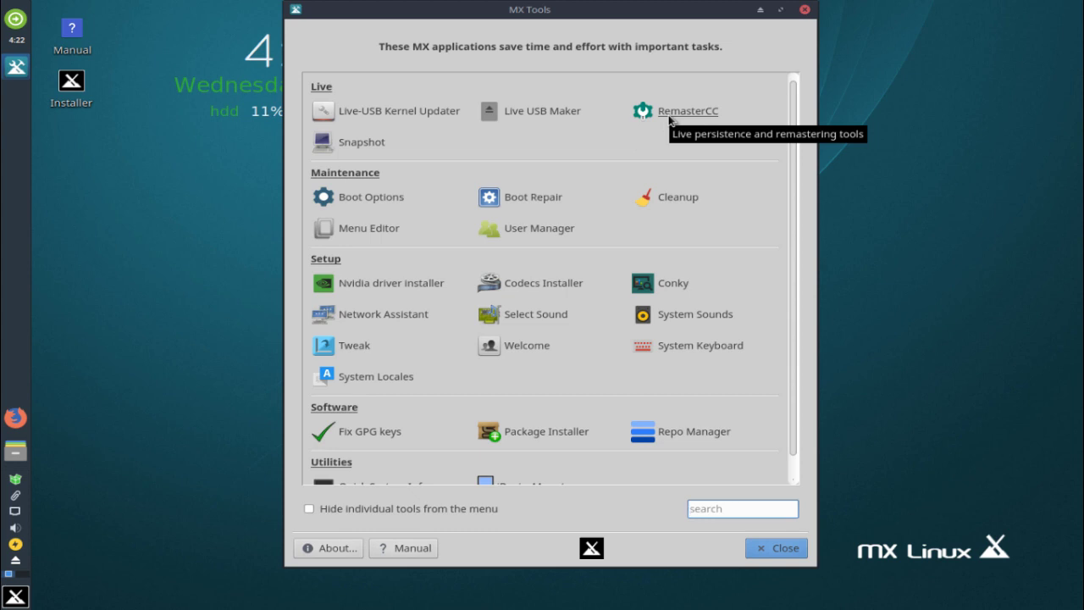
pyautogui.click(669, 114)
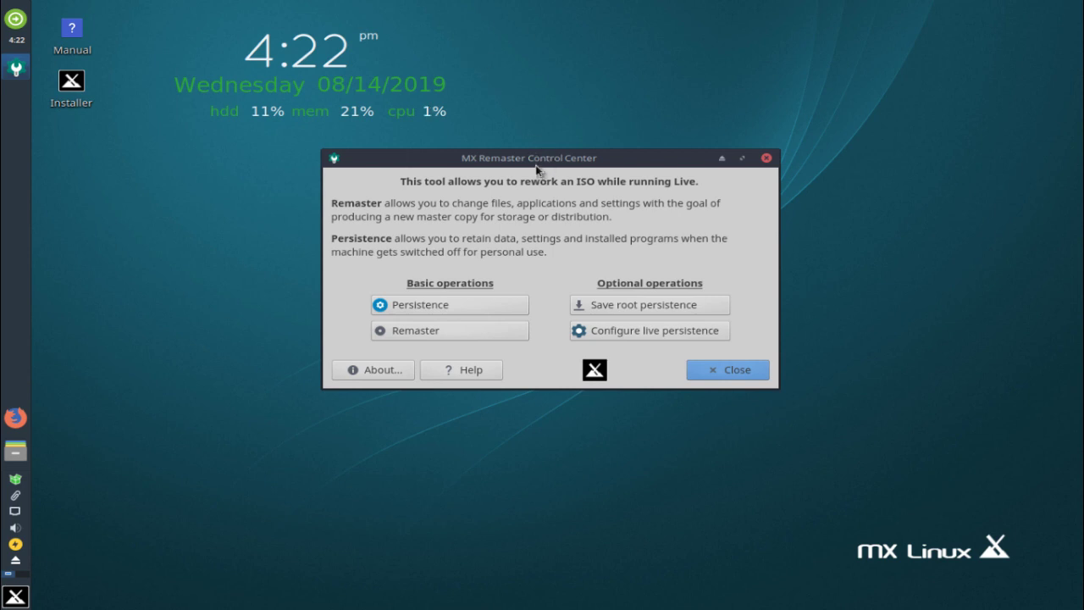
# Move the MX Remaster Control Center window slightly down and to the left
pyautogui.moveTo(536, 166); pyautogui.dragTo(536, 181)
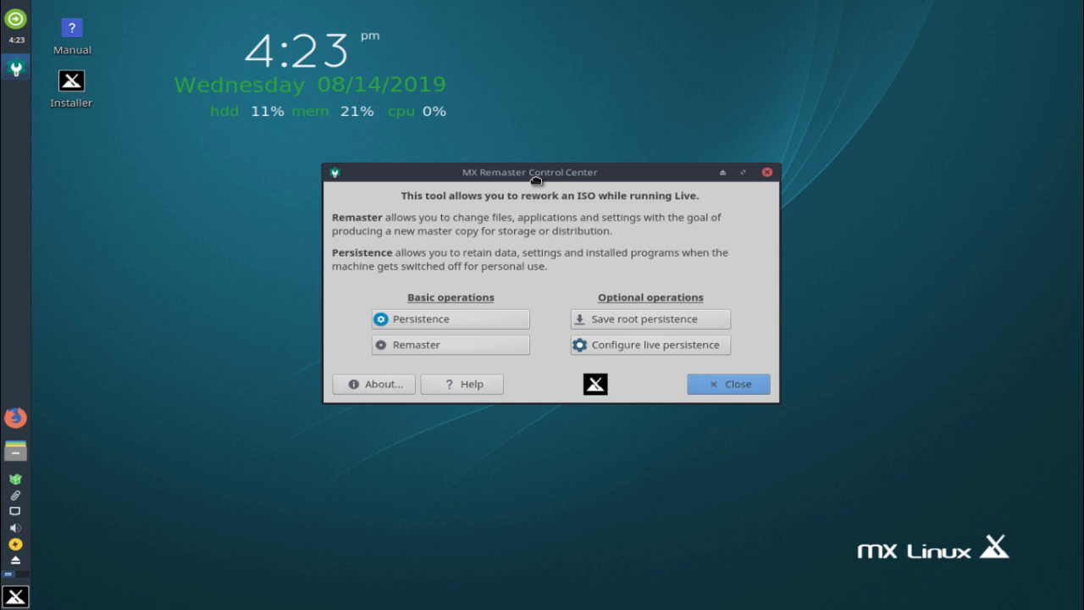
pyautogui.moveTo(536, 179); pyautogui.dragTo(535, 180)
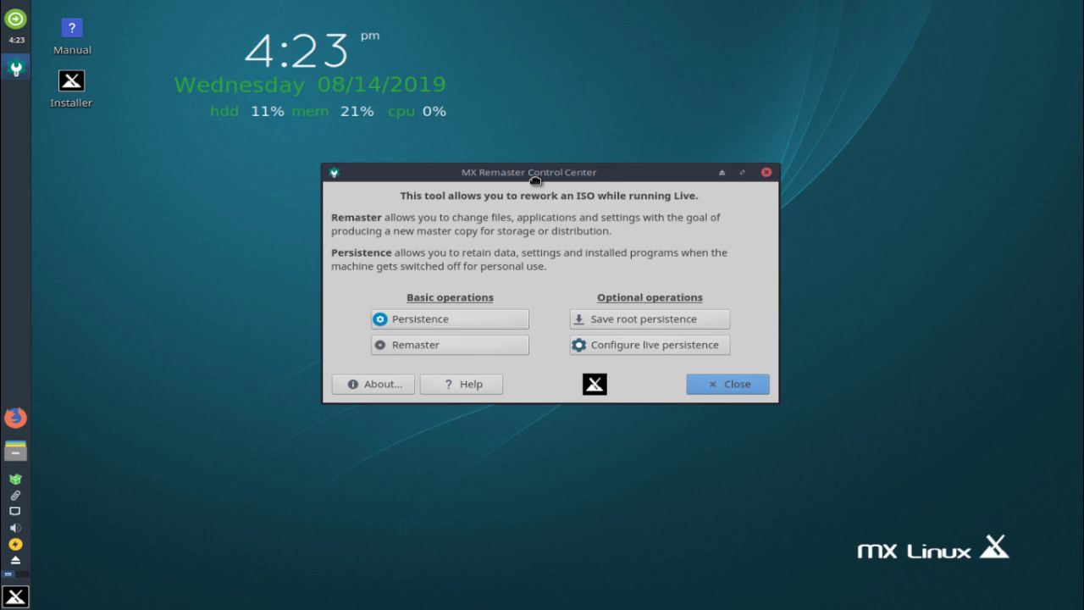
pyautogui.moveTo(535, 180); pyautogui.dragTo(513, 195)
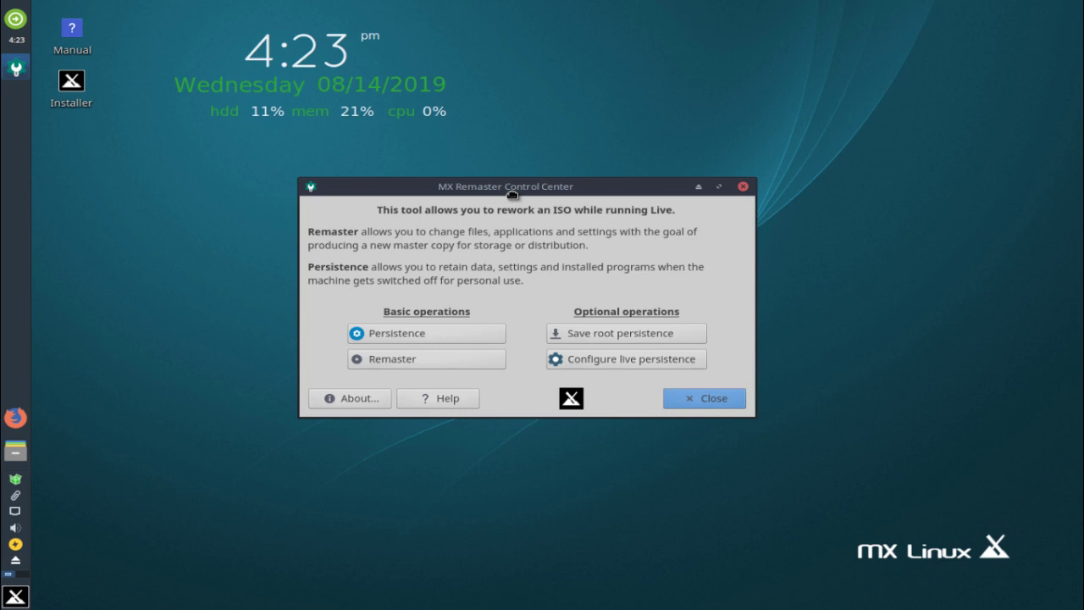
pyautogui.moveTo(512, 194); pyautogui.dragTo(513, 195)
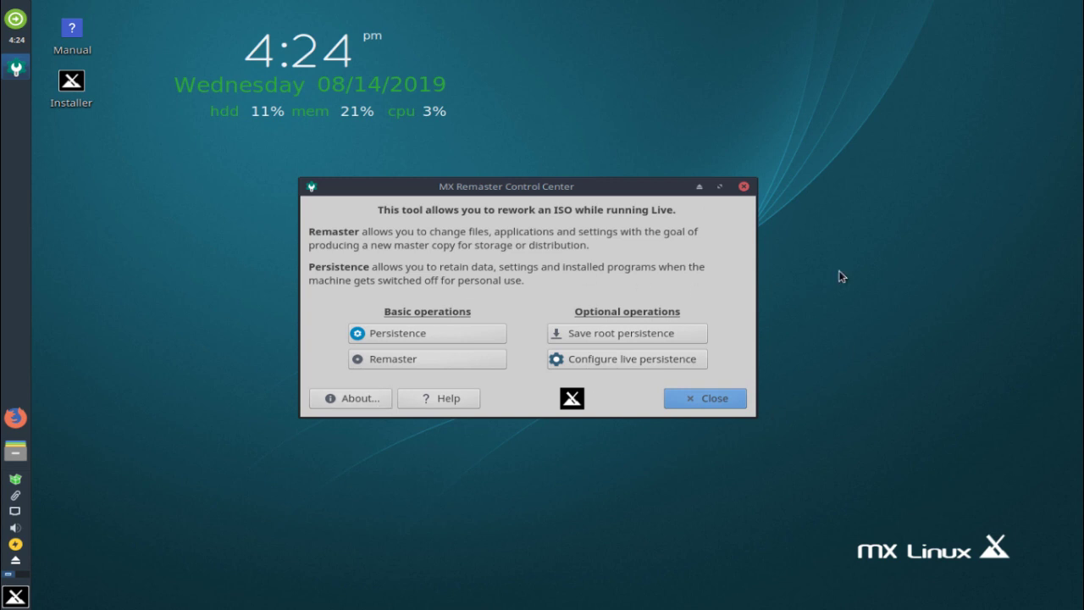
# Close Remaster Control Center and launch Cleanup from the Maintenance section
pyautogui.click(743, 187)
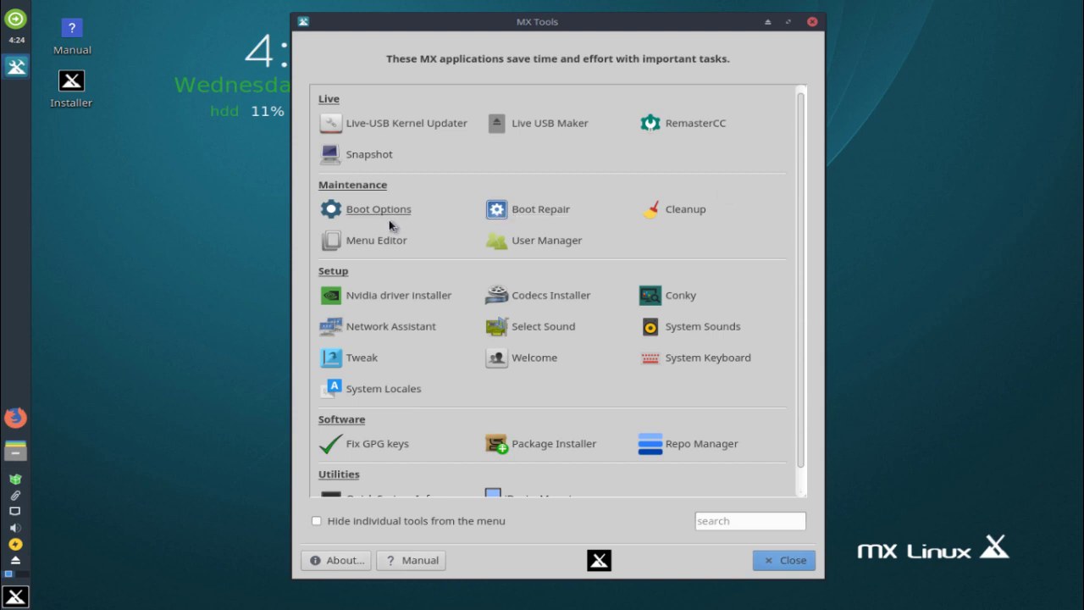
pyautogui.click(665, 220)
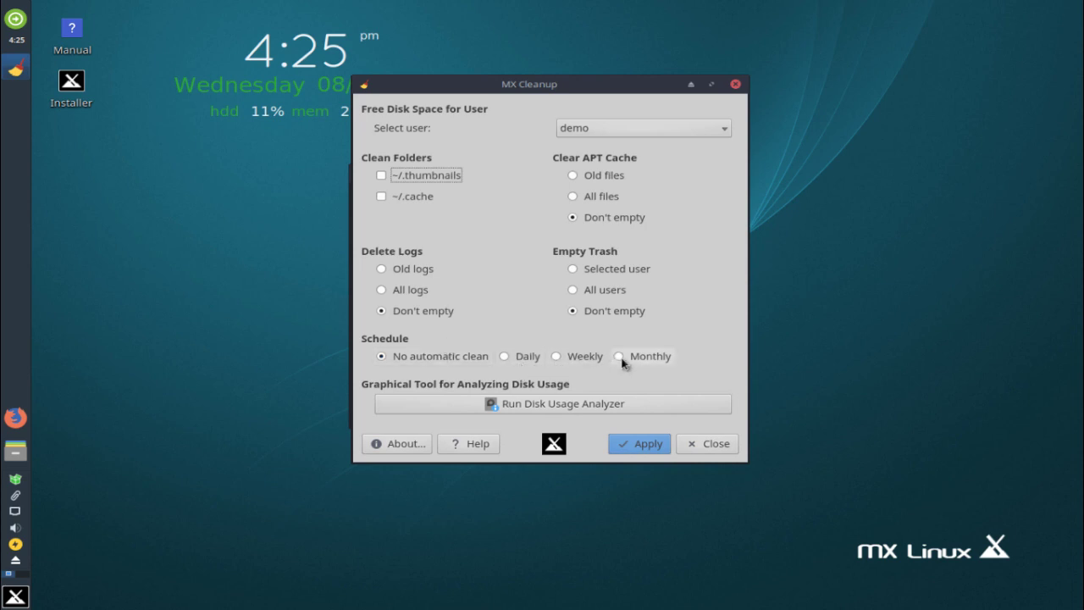
# Close MX Cleanup unchanged, dismiss the permissions notice, and scroll MX Tools to Utilities
pyautogui.click(735, 84)
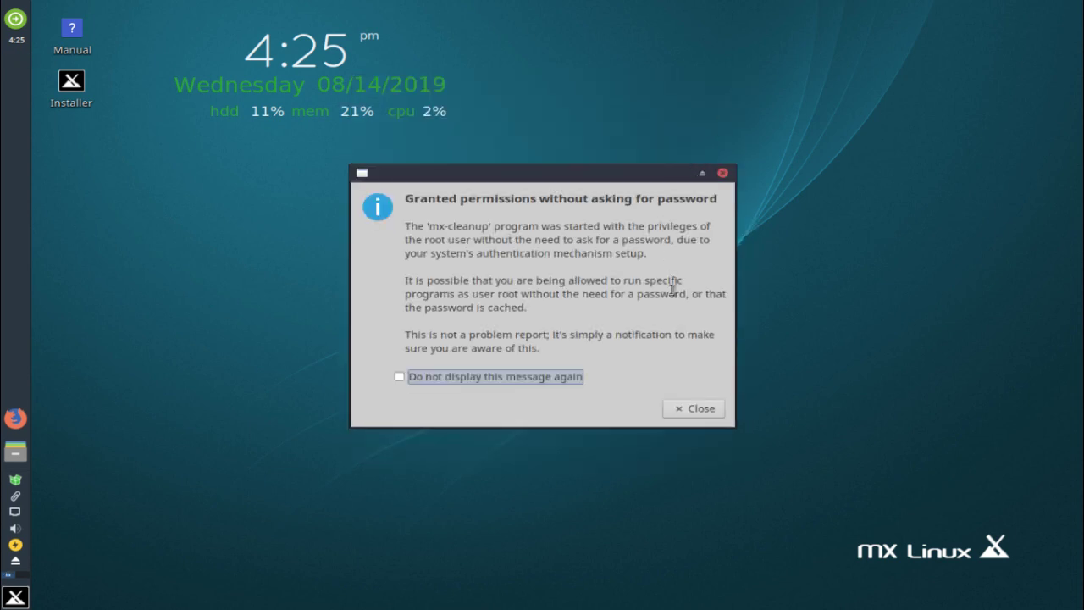
pyautogui.click(695, 409)
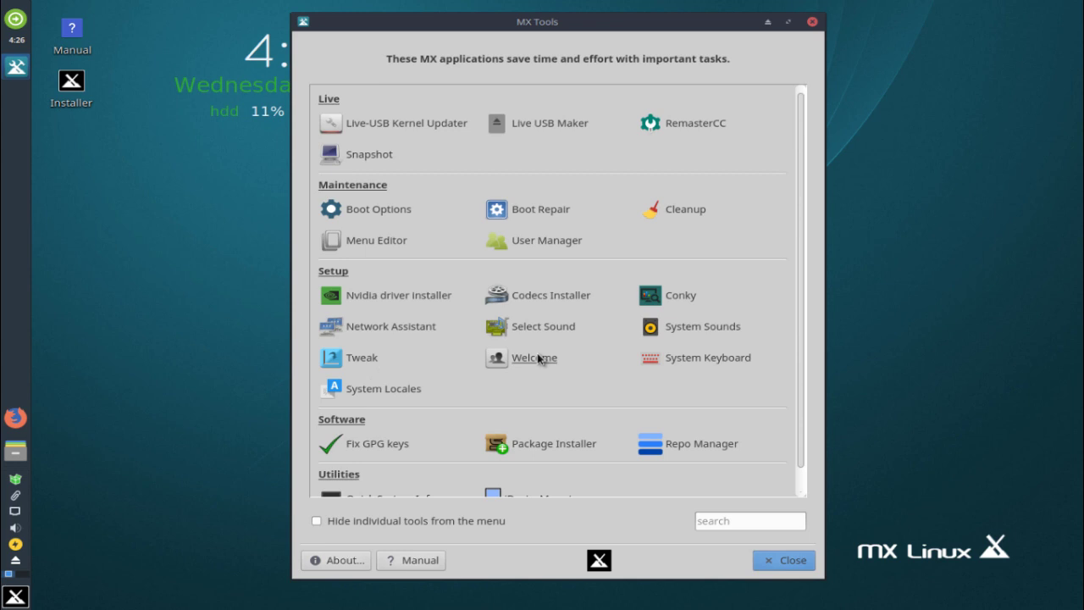
pyautogui.scroll(-1, 681, 373)
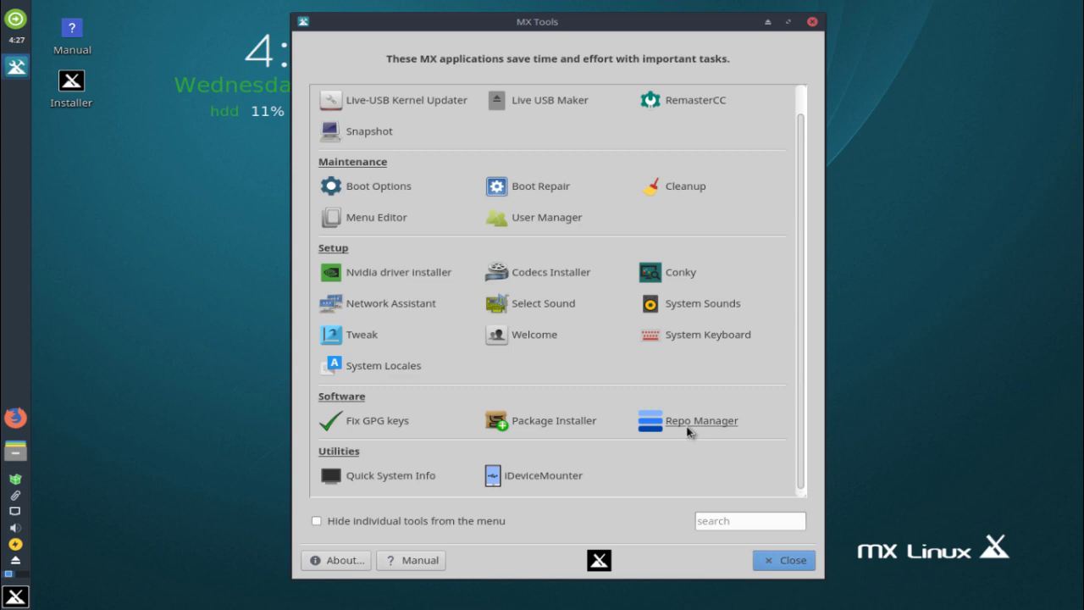
# Run Quick System Info, maximize the terminal, and highlight the Intel Core i3-4005U model
pyautogui.click(410, 477)
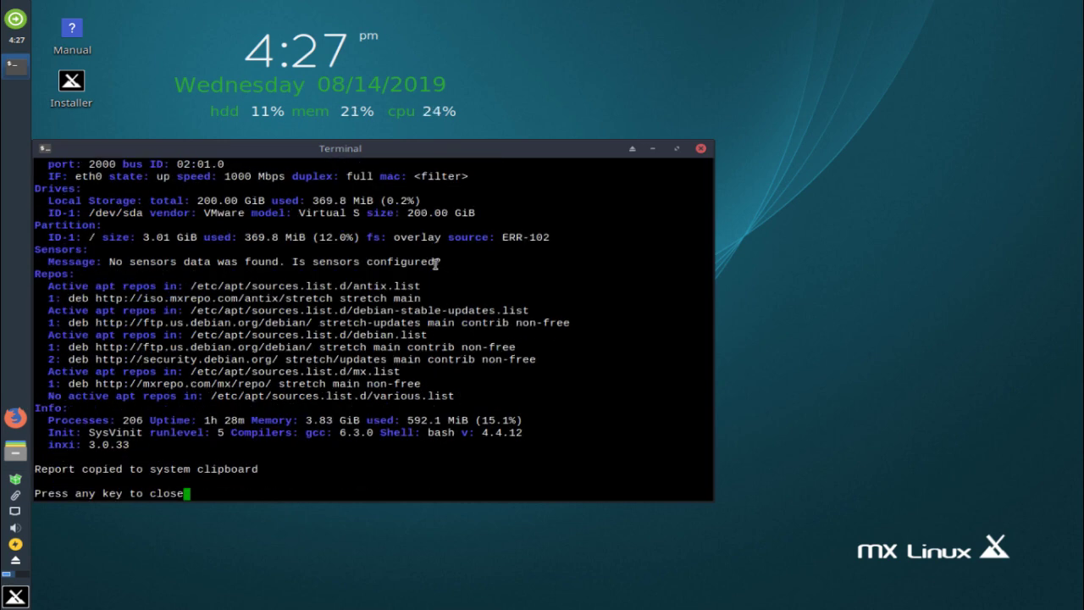
pyautogui.click(677, 149)
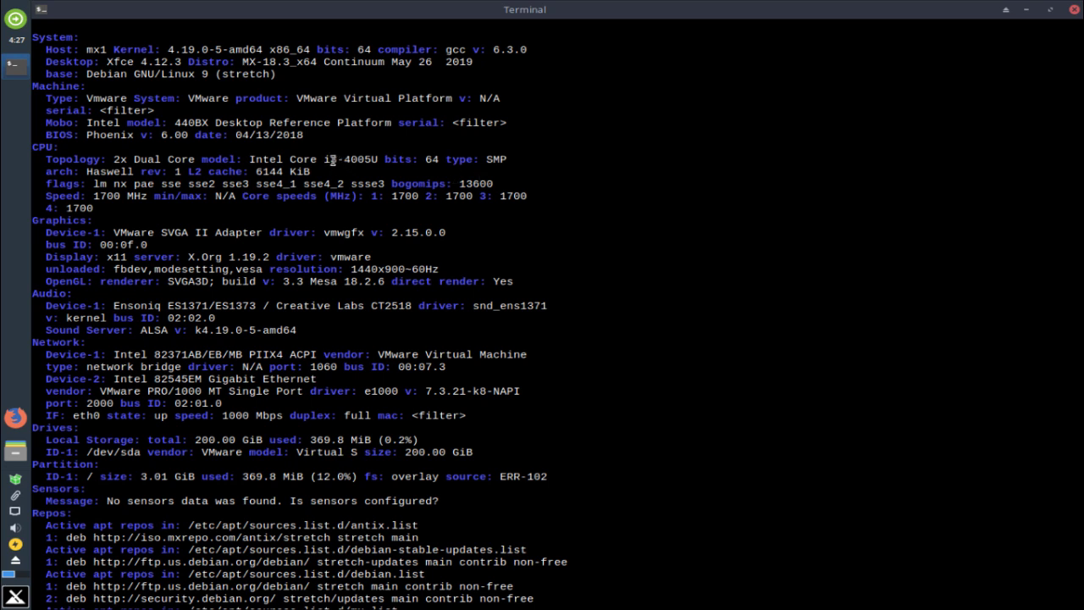
pyautogui.moveTo(343, 159); pyautogui.dragTo(249, 159)
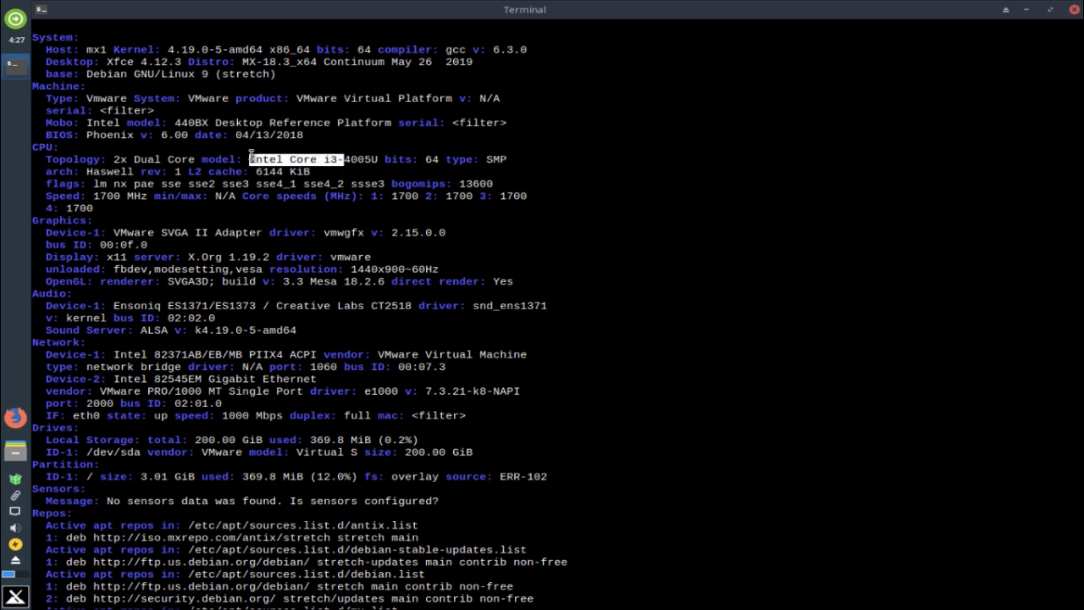
pyautogui.click(254, 159)
pyautogui.doubleClick(360, 160)
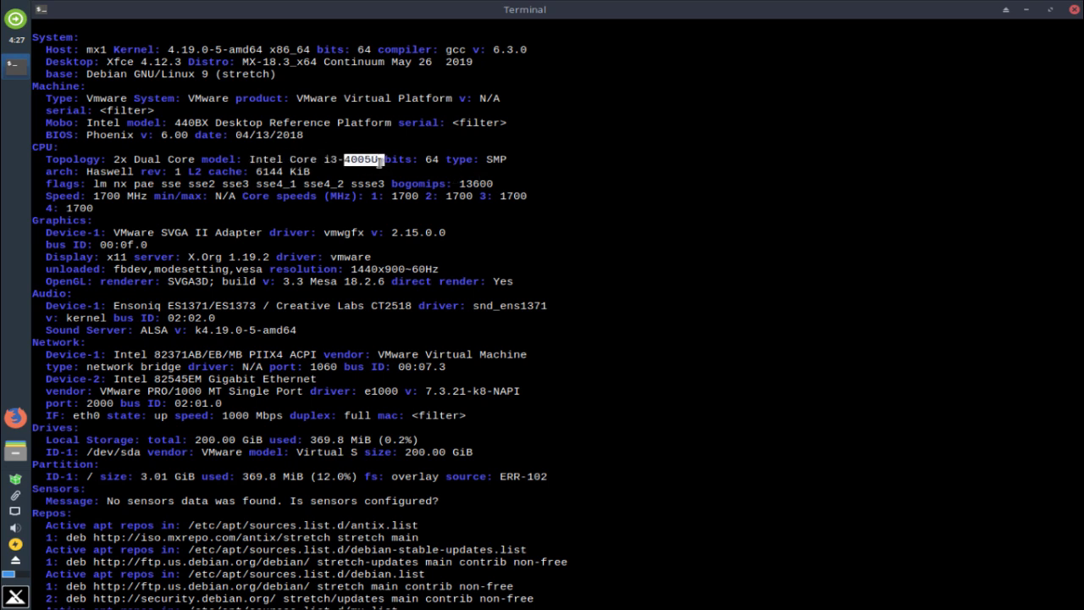
pyautogui.click(475, 149)
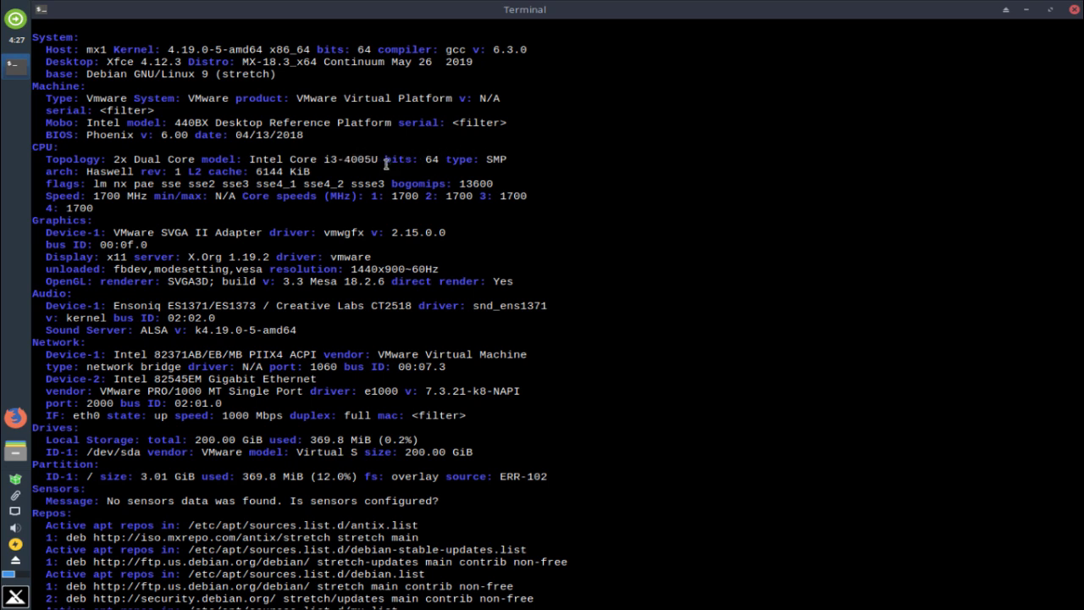
pyautogui.moveTo(385, 161); pyautogui.dragTo(368, 161)
pyautogui.click(471, 166)
pyautogui.scroll(-2, 498, 212)
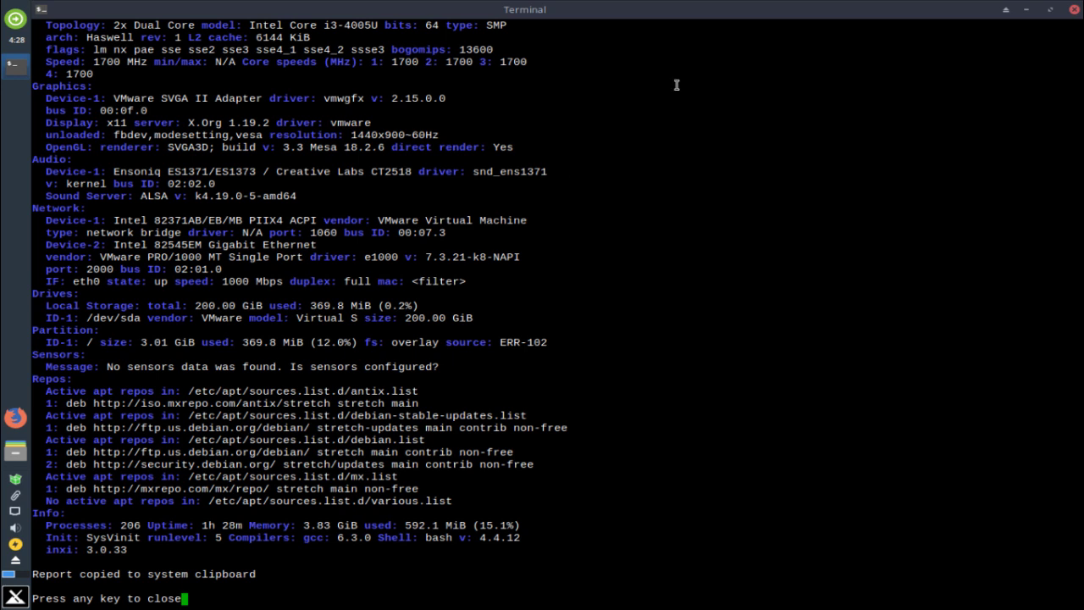
# Close the Quick System Info terminal window
pyautogui.click(1075, 10)
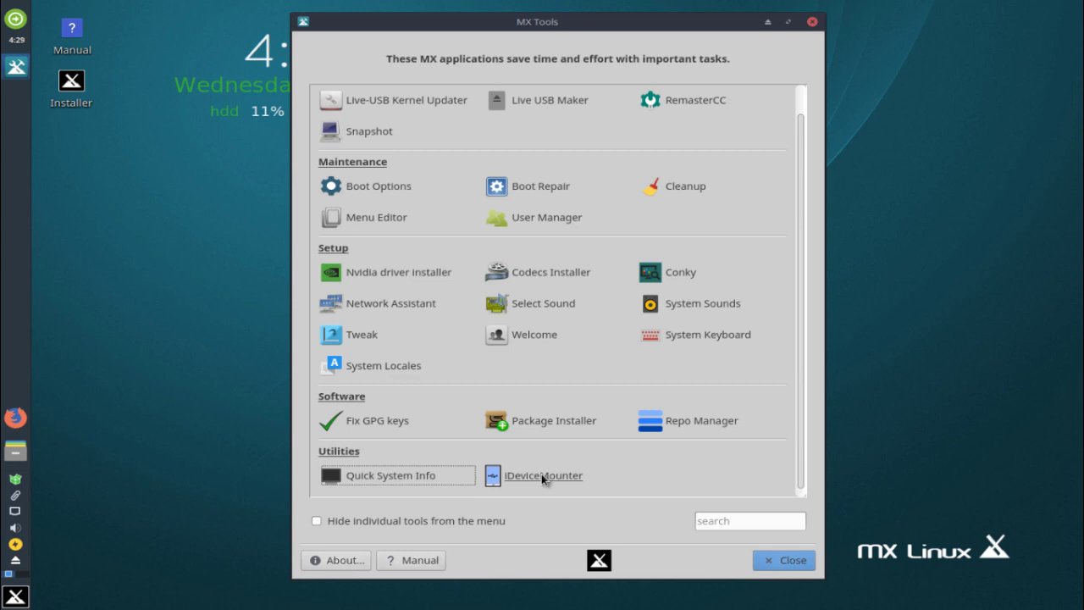
# Dismiss the stream of root-permission notices for the MX tools
pyautogui.click(450, 522)
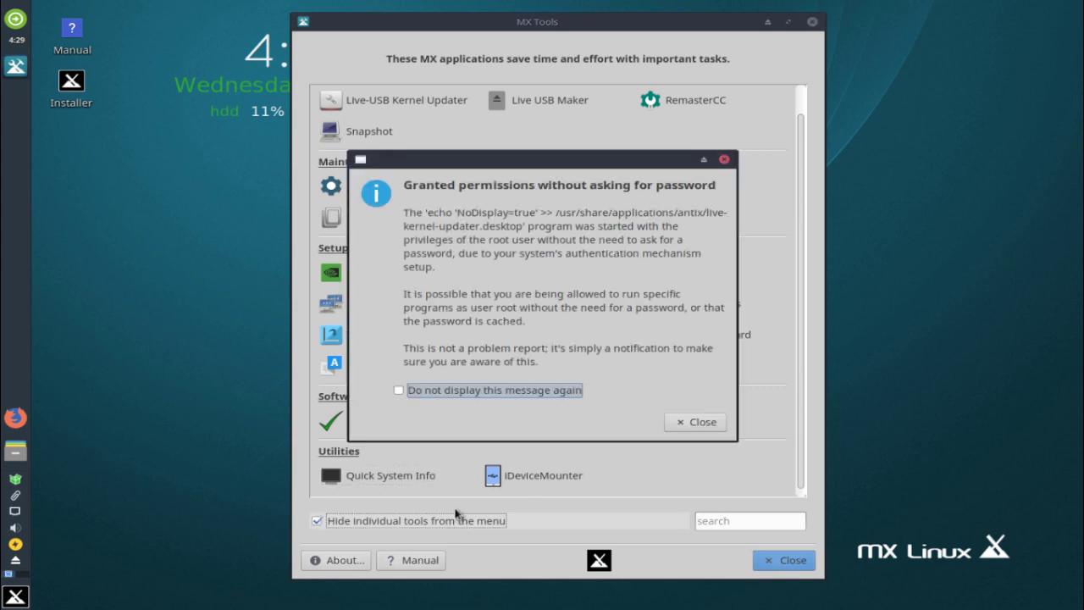
pyautogui.click(699, 420)
pyautogui.click(700, 424)
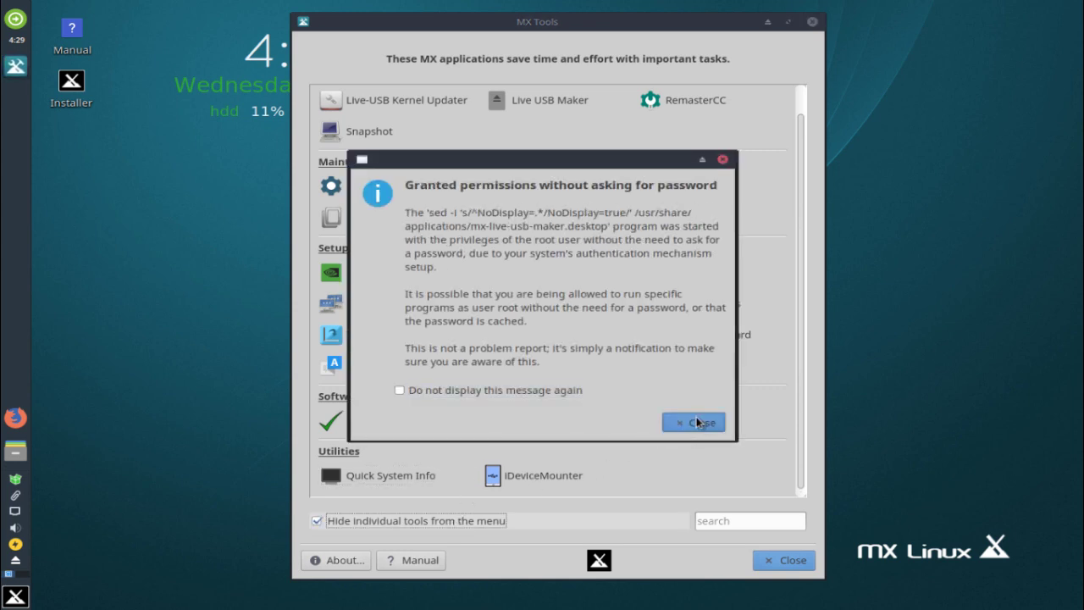
pyautogui.click(694, 423)
pyautogui.click(694, 422)
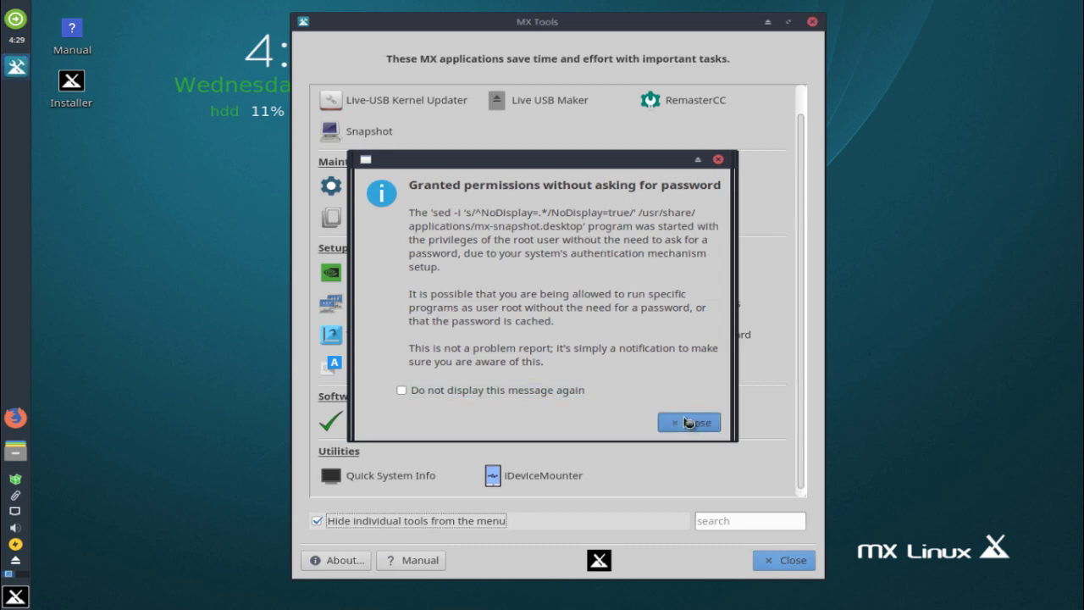
pyautogui.click(722, 161)
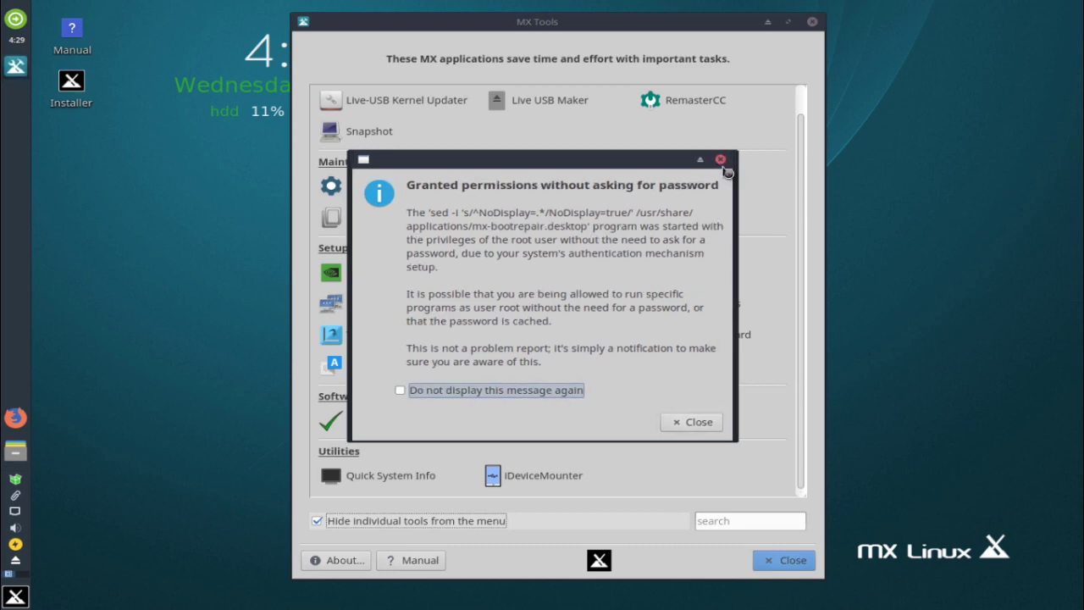
pyautogui.click(724, 167)
pyautogui.click(724, 167)
pyautogui.click(724, 167)
pyautogui.click(724, 167)
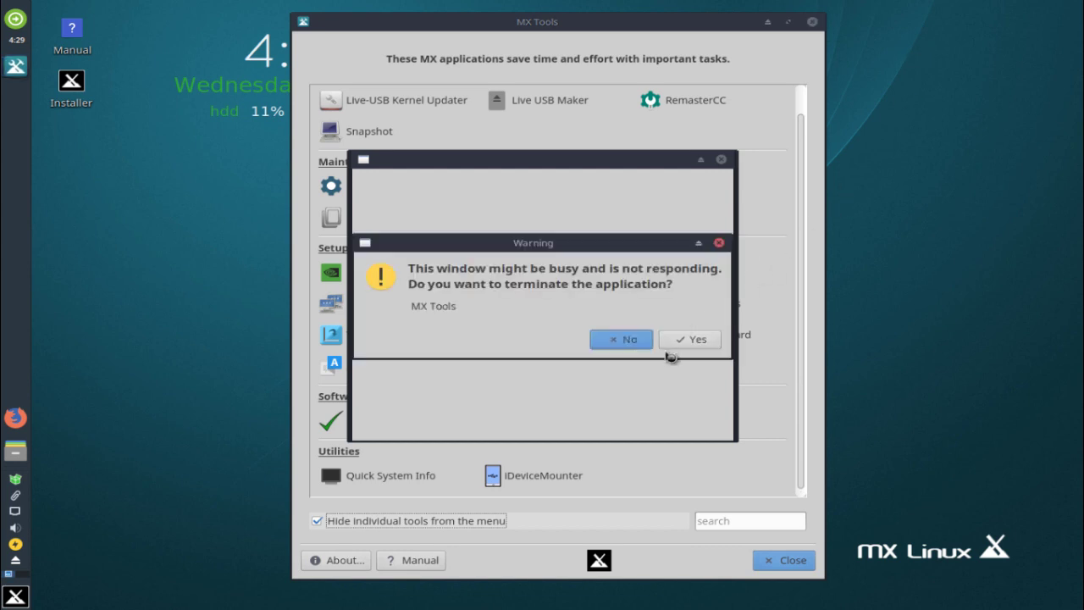
# Terminate the frozen MX Tools and set the permission notice to not display again
pyautogui.click(681, 340)
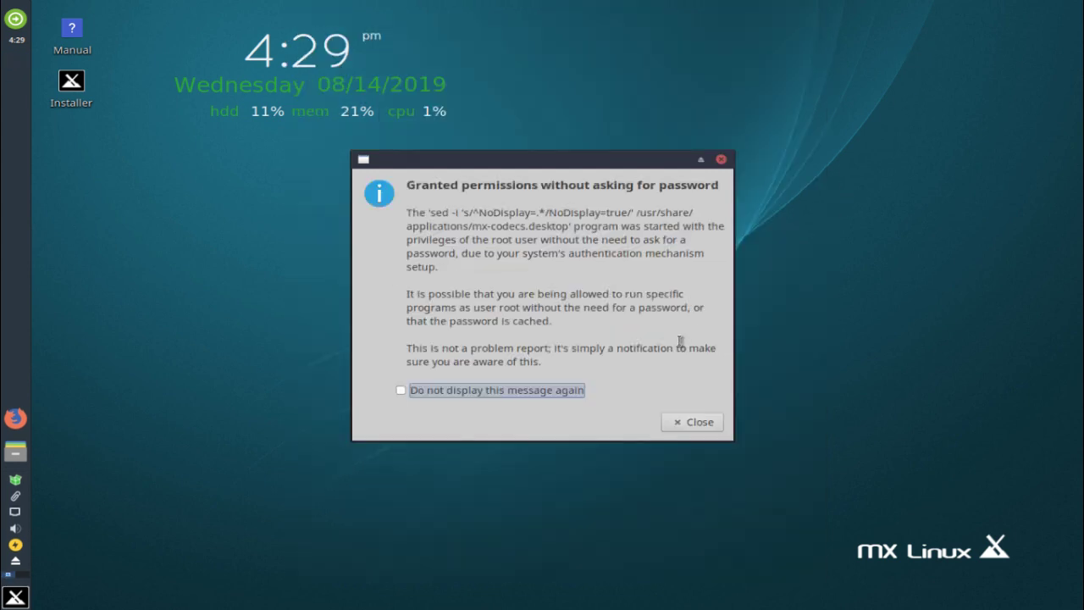
pyautogui.click(721, 160)
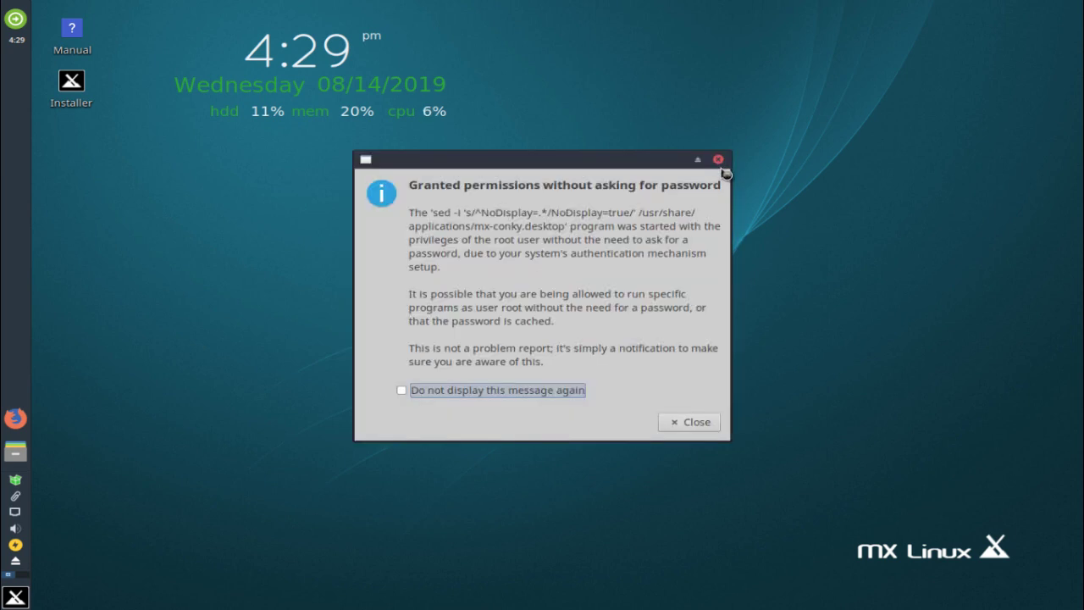
pyautogui.click(718, 159)
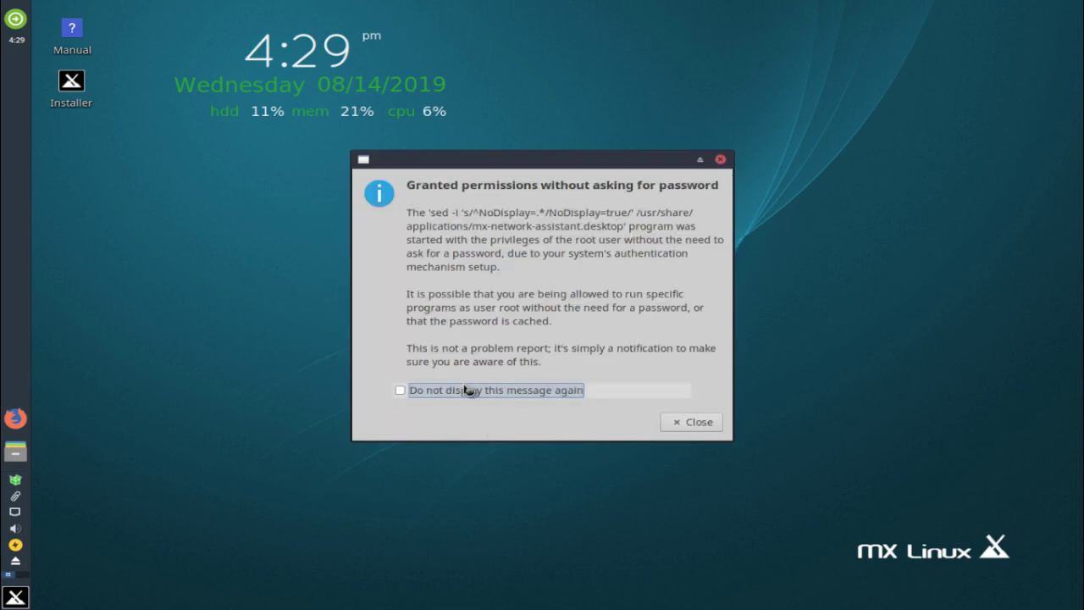
pyautogui.click(468, 390)
pyautogui.click(686, 423)
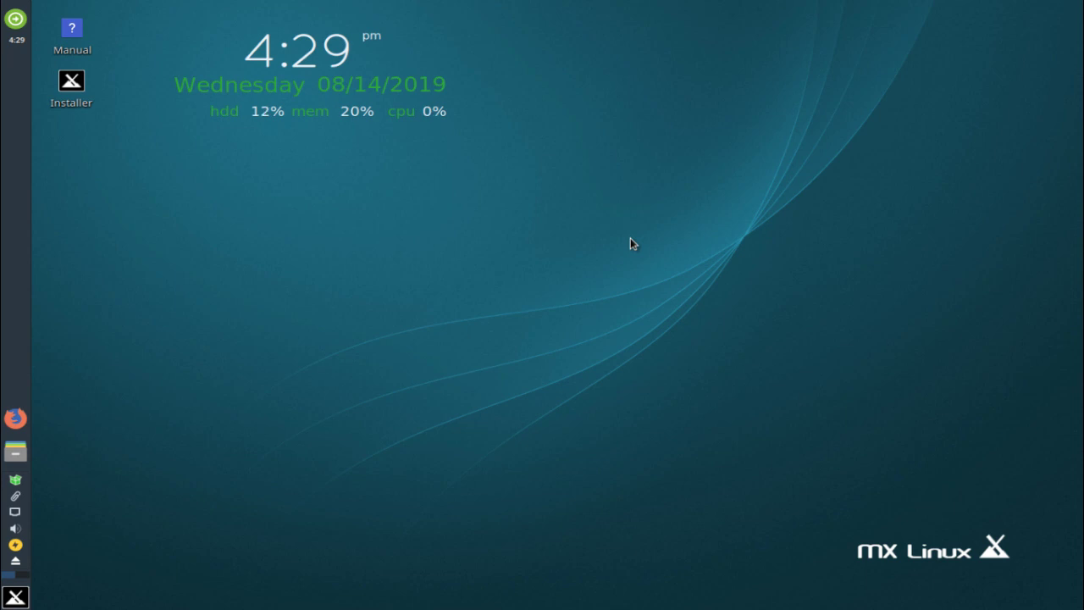
pyautogui.rightClick(5, 343)
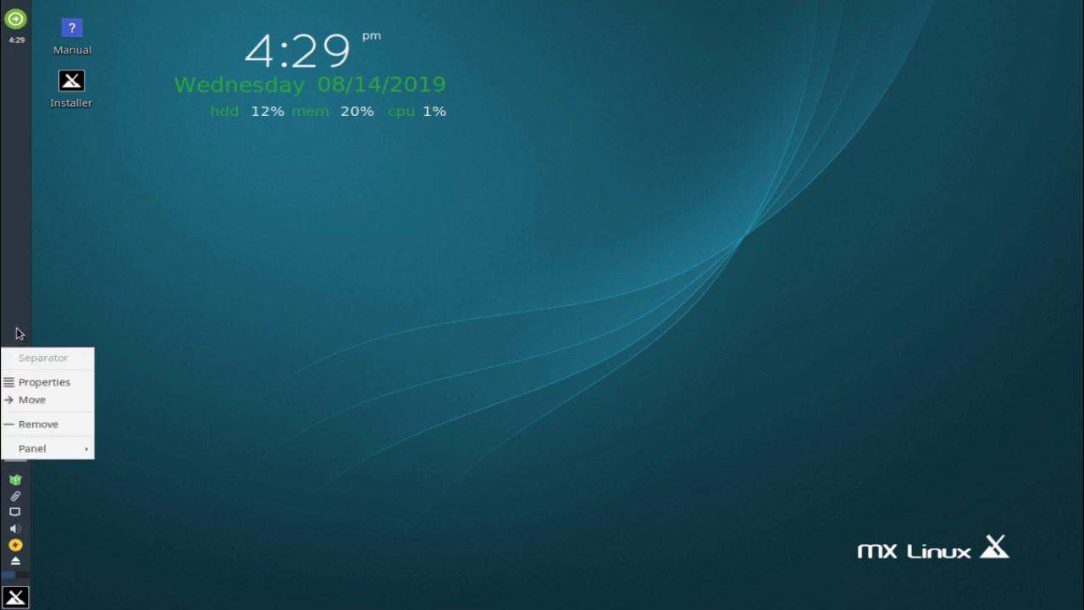
pyautogui.click(22, 380)
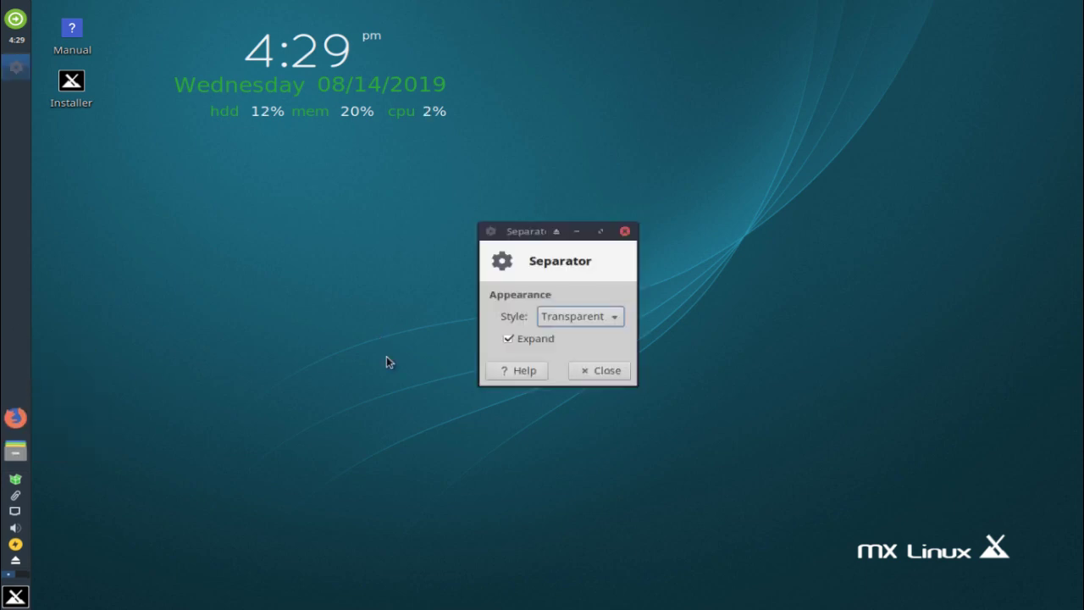
pyautogui.click(607, 320)
pyautogui.click(608, 319)
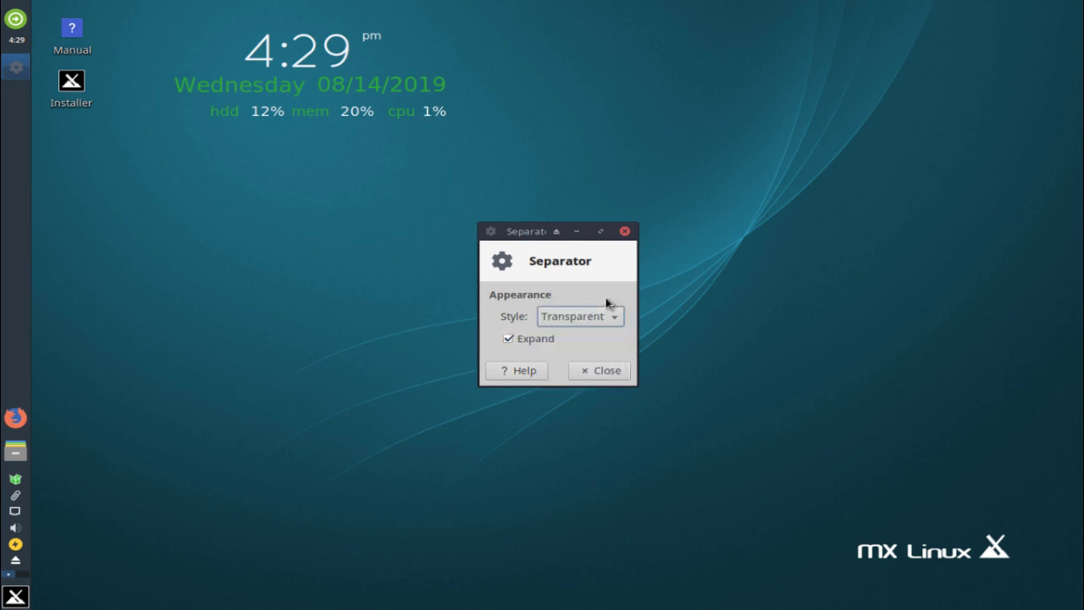
pyautogui.click(624, 231)
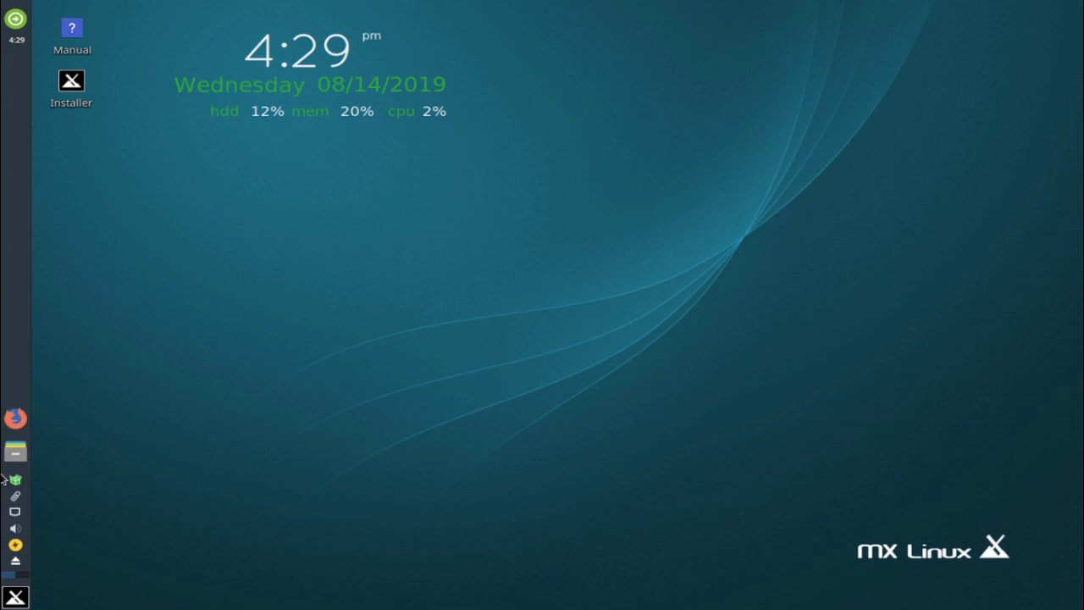
pyautogui.rightClick(3, 244)
# In Panel Preferences, set row size to 25 pixels and background style to Solid color
pyautogui.moveTo(69, 335)
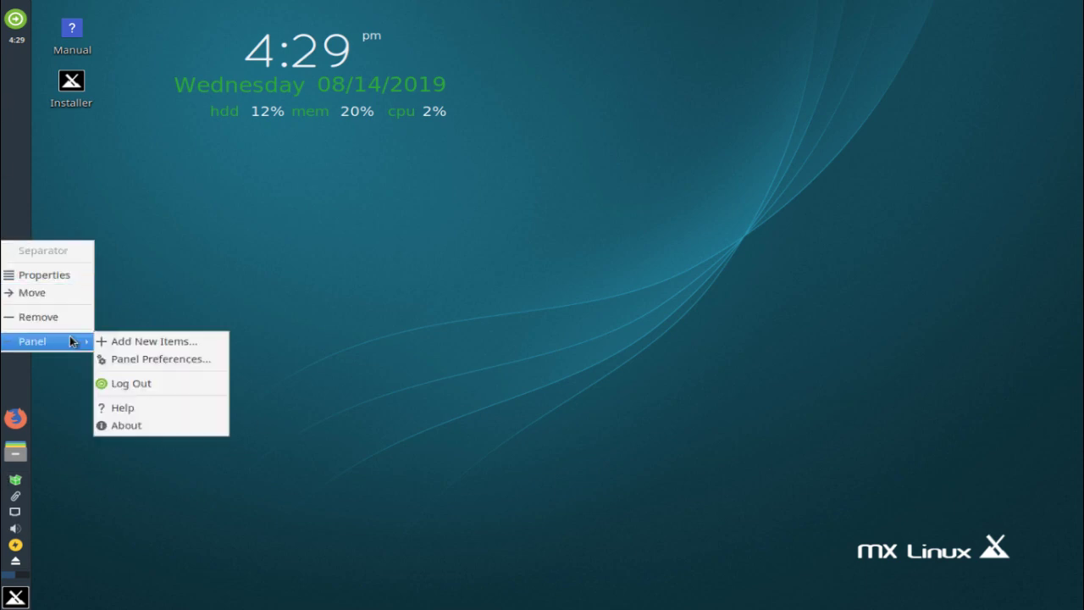
pyautogui.click(172, 360)
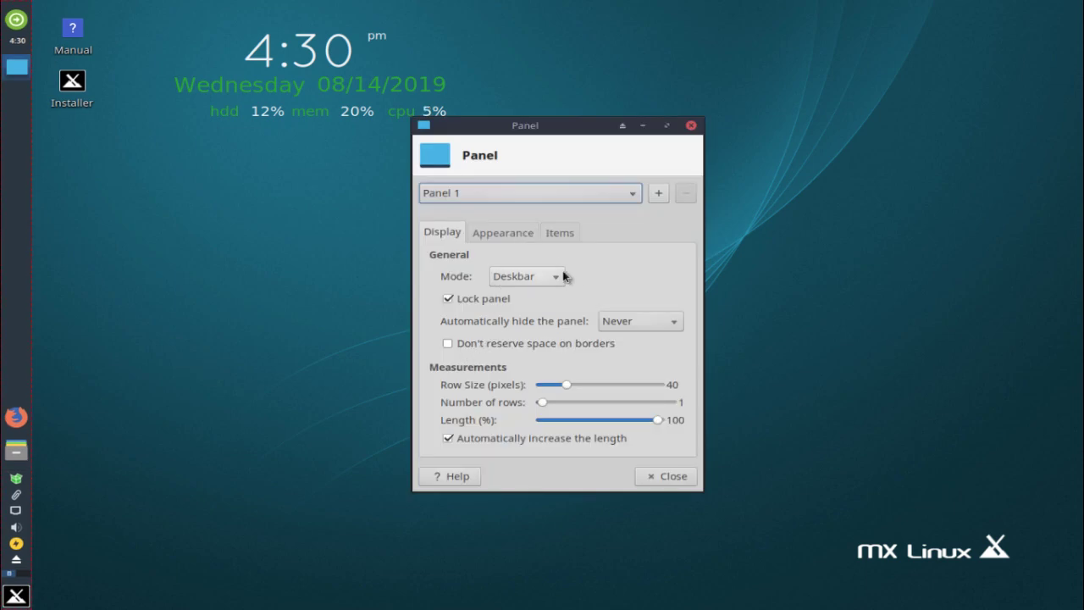
pyautogui.moveTo(564, 382); pyautogui.dragTo(550, 381)
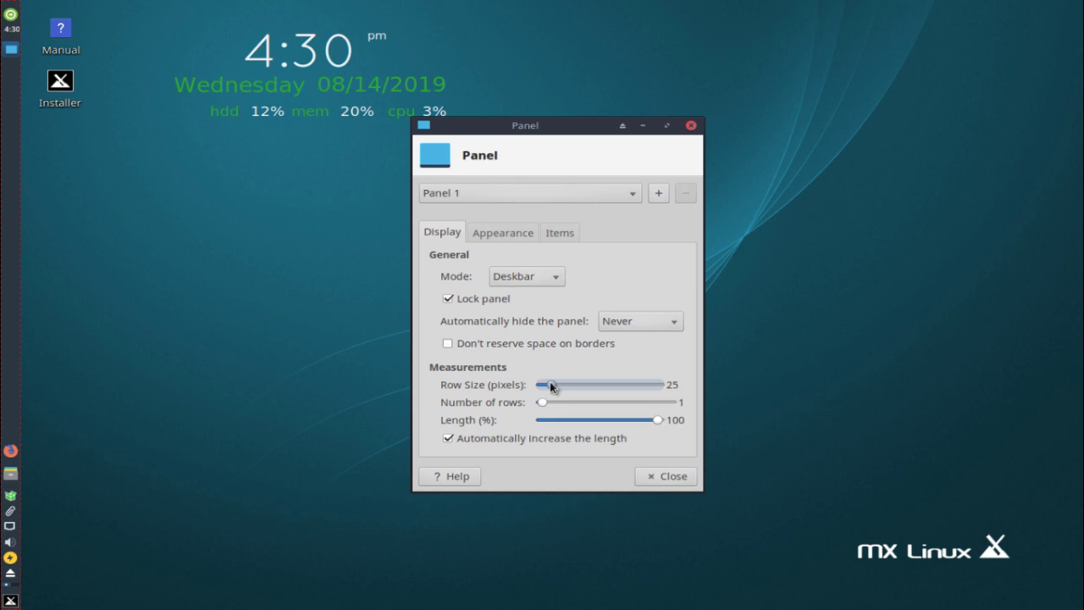
pyautogui.click(505, 238)
pyautogui.click(530, 275)
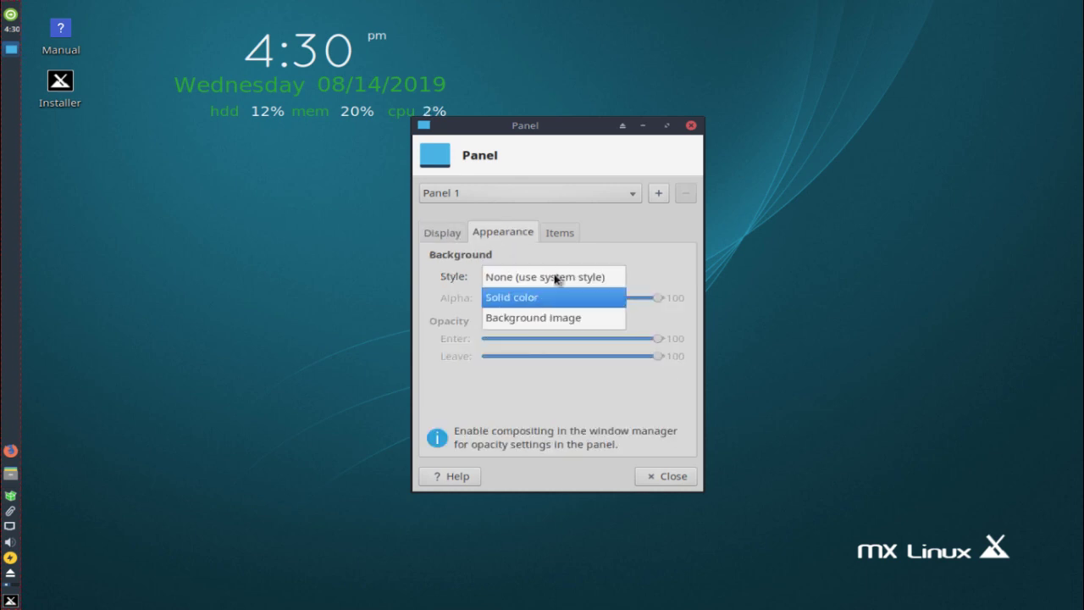
pyautogui.click(561, 317)
pyautogui.click(554, 276)
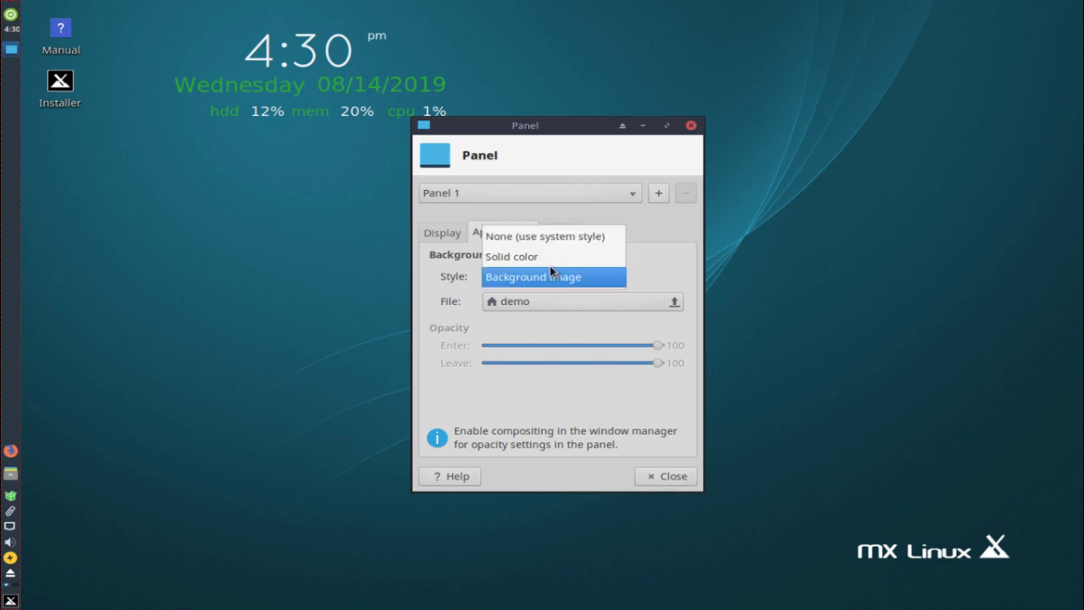
pyautogui.click(554, 254)
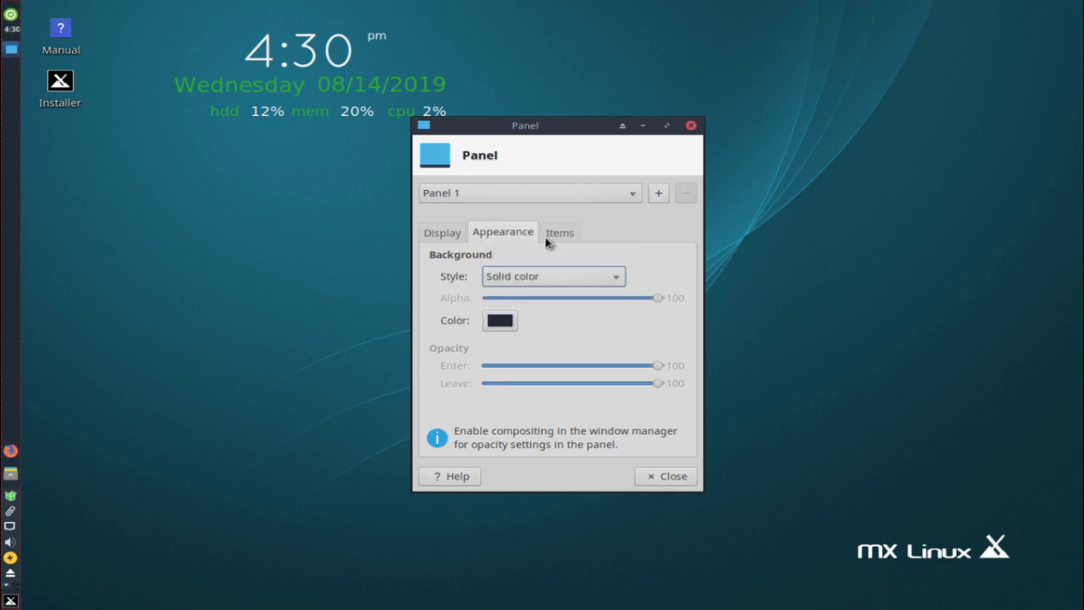
# Uncheck Lock panel for Panel 1 and close Panel Preferences
pyautogui.click(548, 238)
pyautogui.click(451, 233)
pyautogui.click(562, 232)
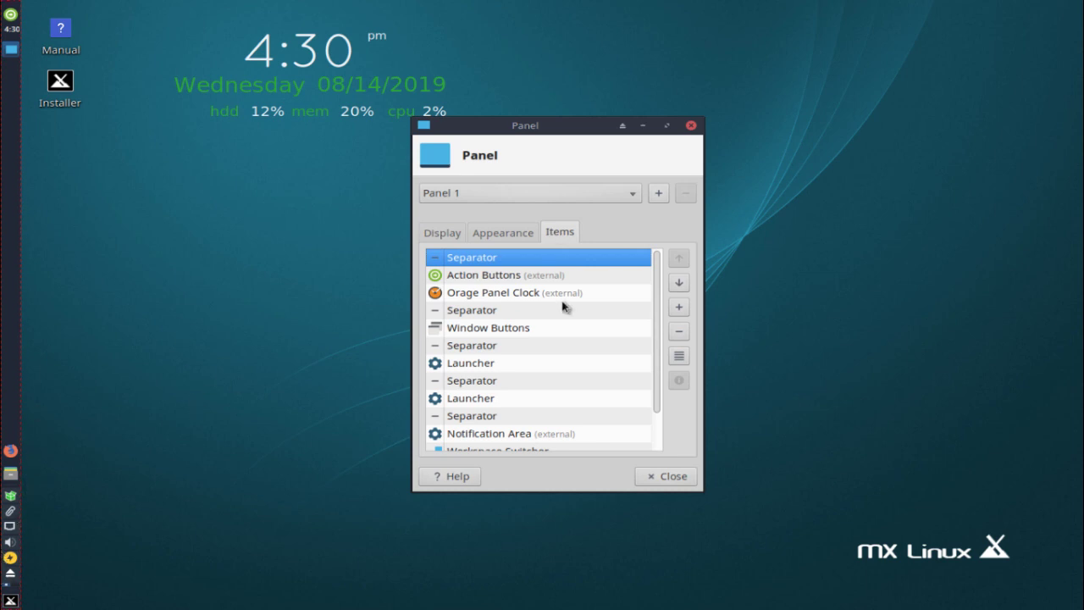
pyautogui.click(457, 234)
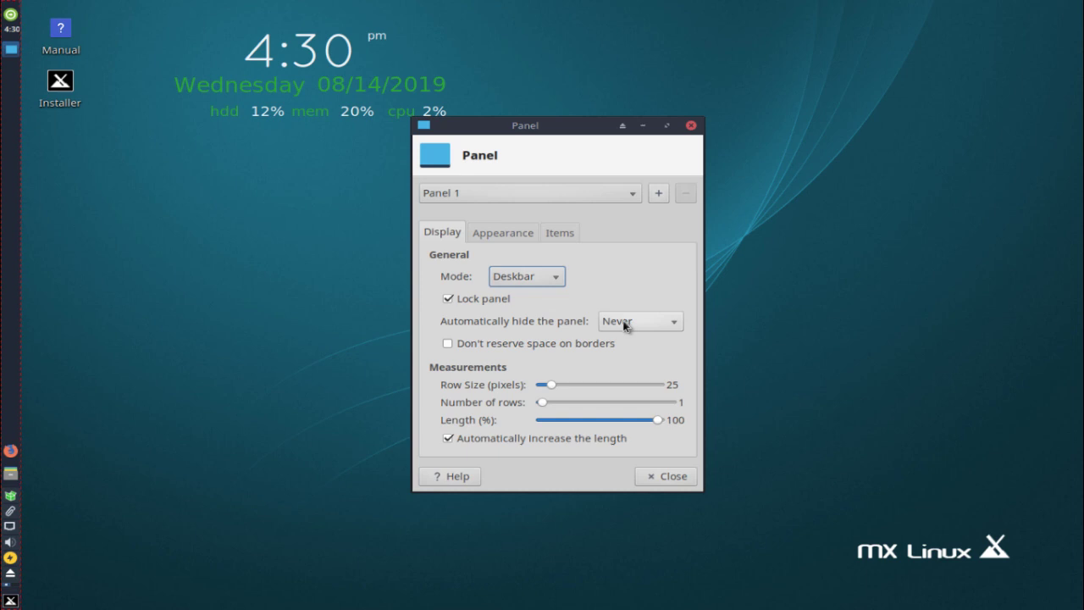
pyautogui.click(491, 303)
pyautogui.click(491, 303)
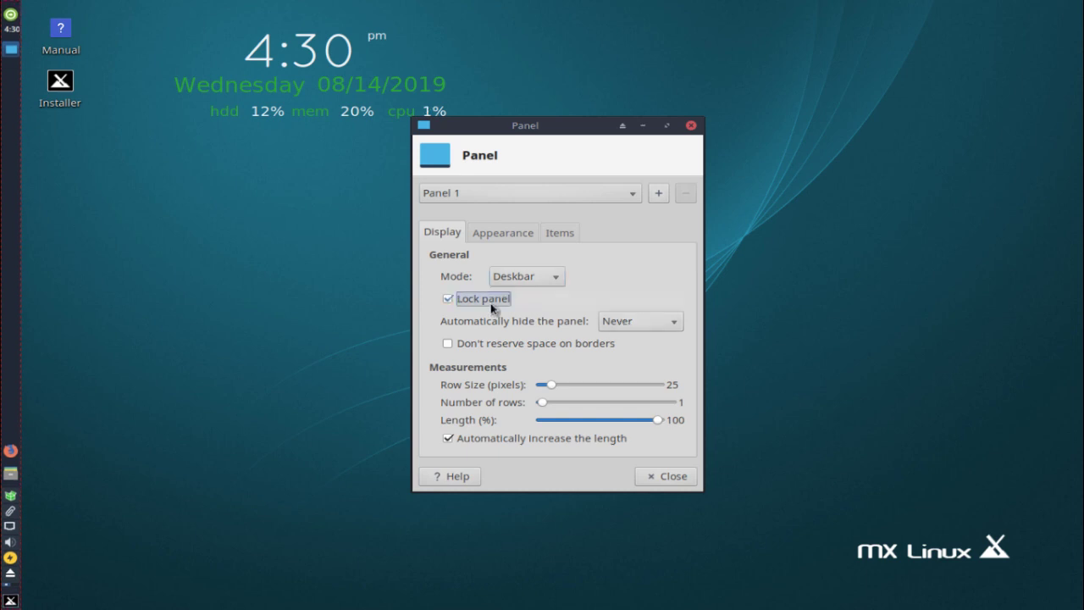
pyautogui.click(491, 305)
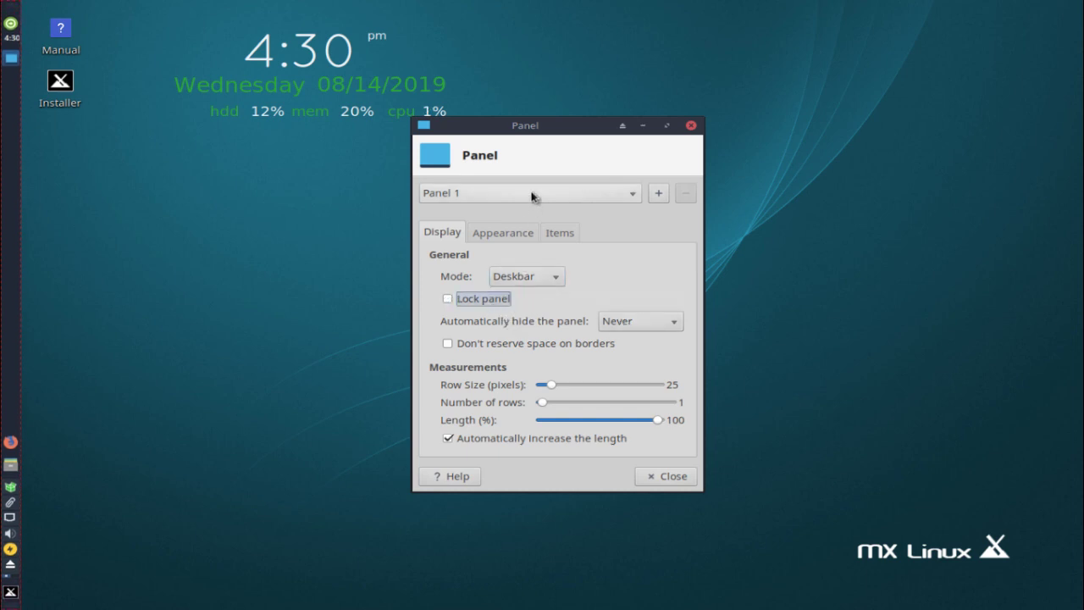
pyautogui.click(602, 194)
pyautogui.click(605, 189)
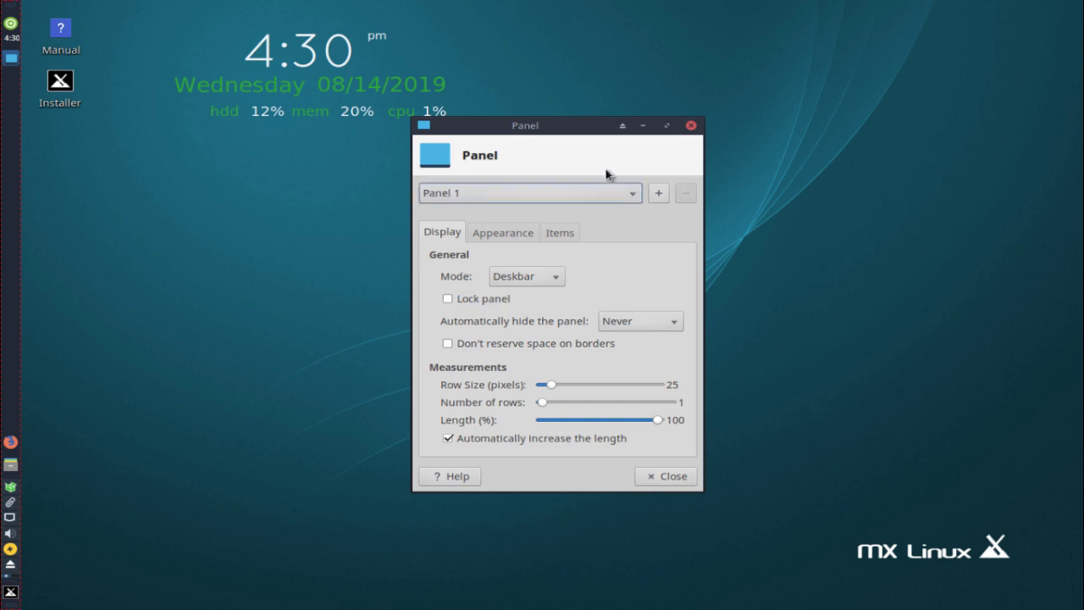
pyautogui.click(690, 126)
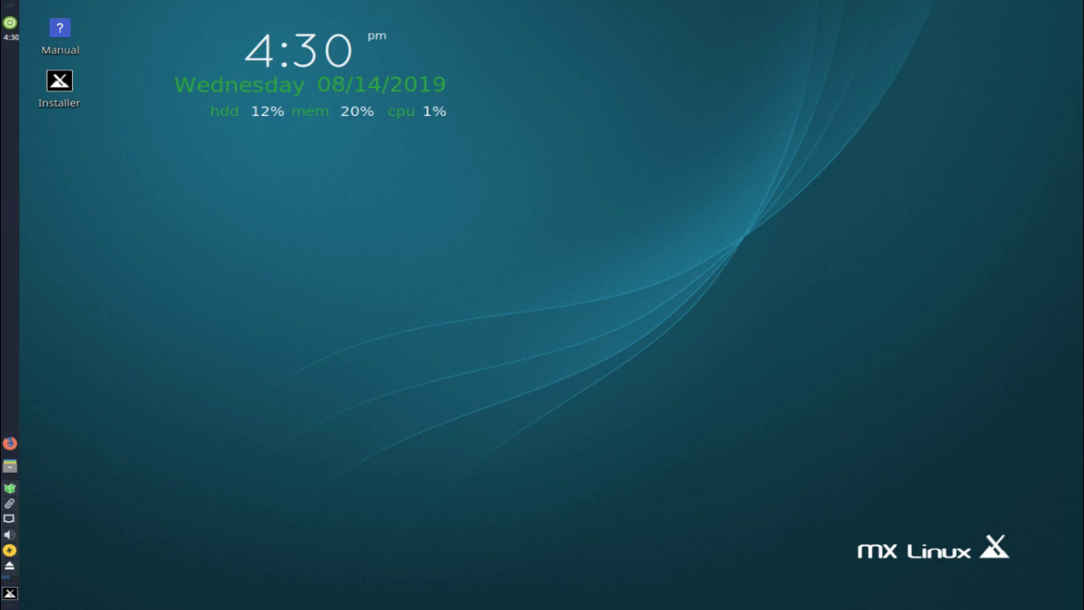
pyautogui.rightClick(3, 338)
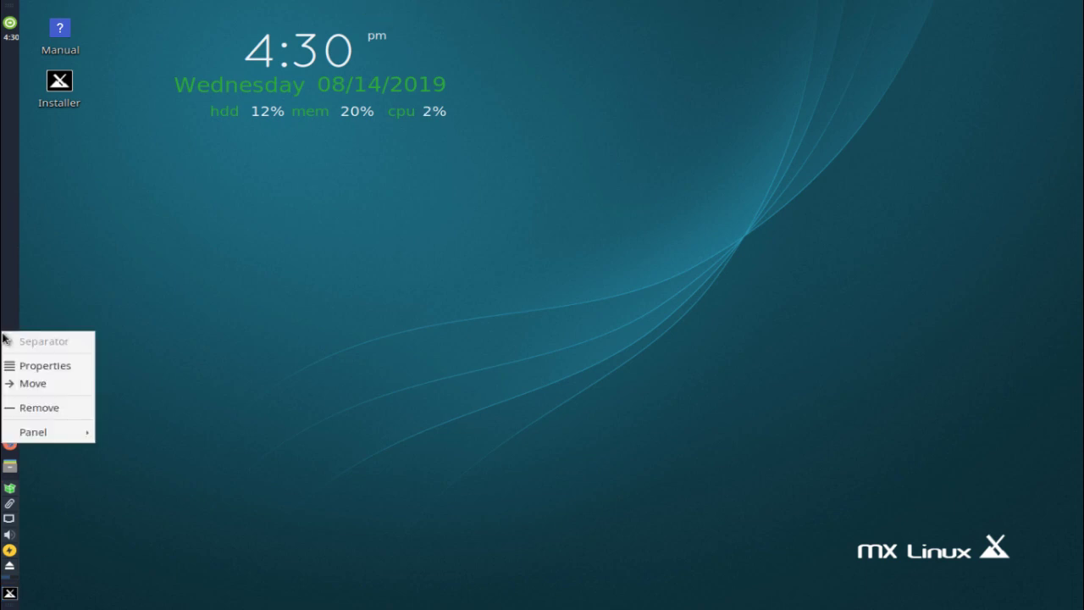
pyautogui.click(17, 385)
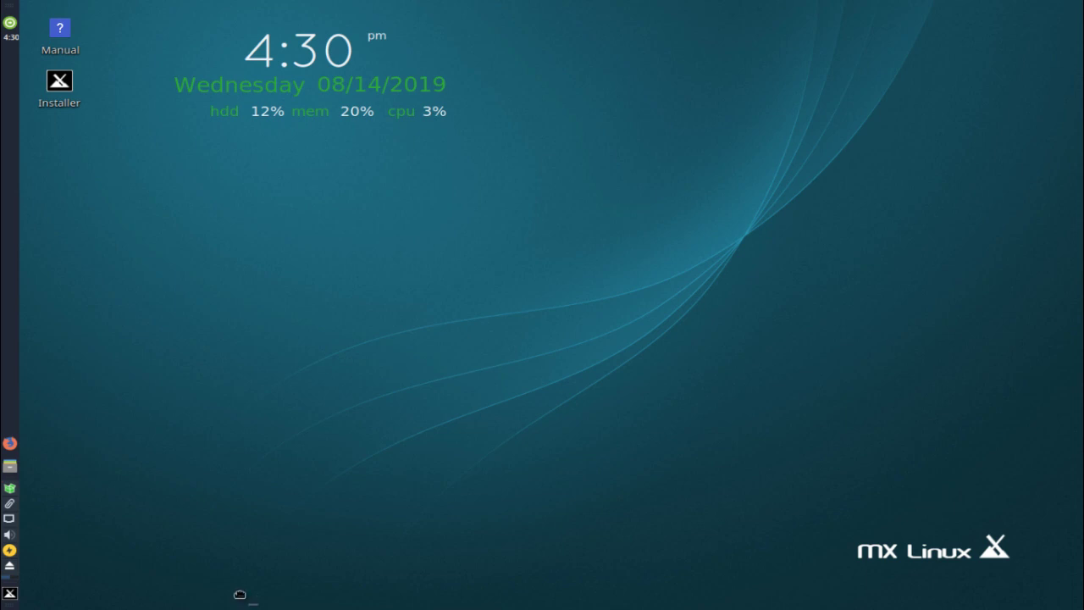
pyautogui.rightClick(10, 464)
pyautogui.click(38, 496)
pyautogui.click(34, 517)
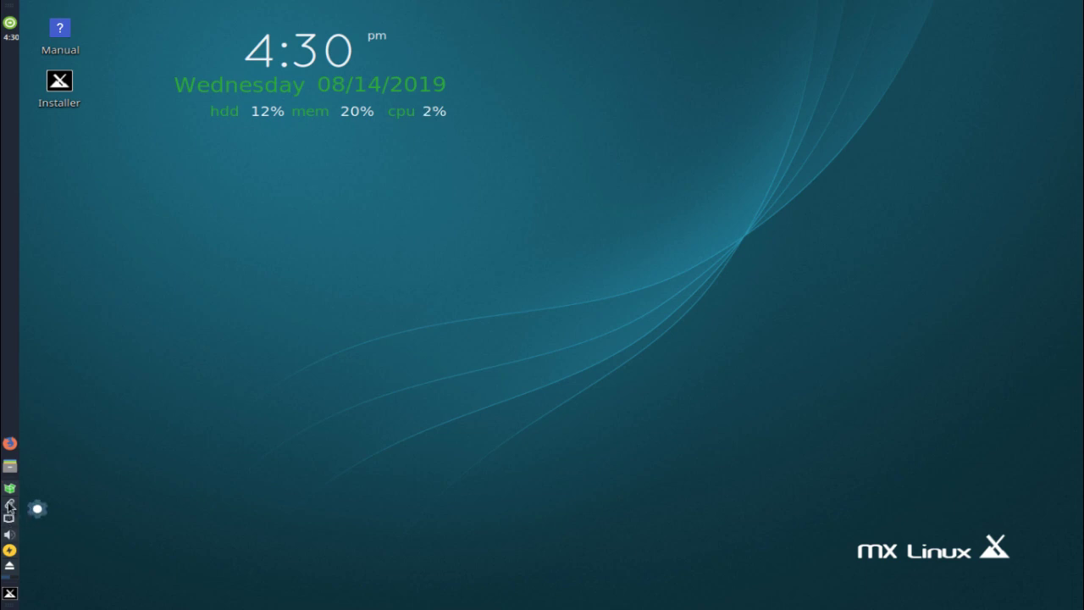